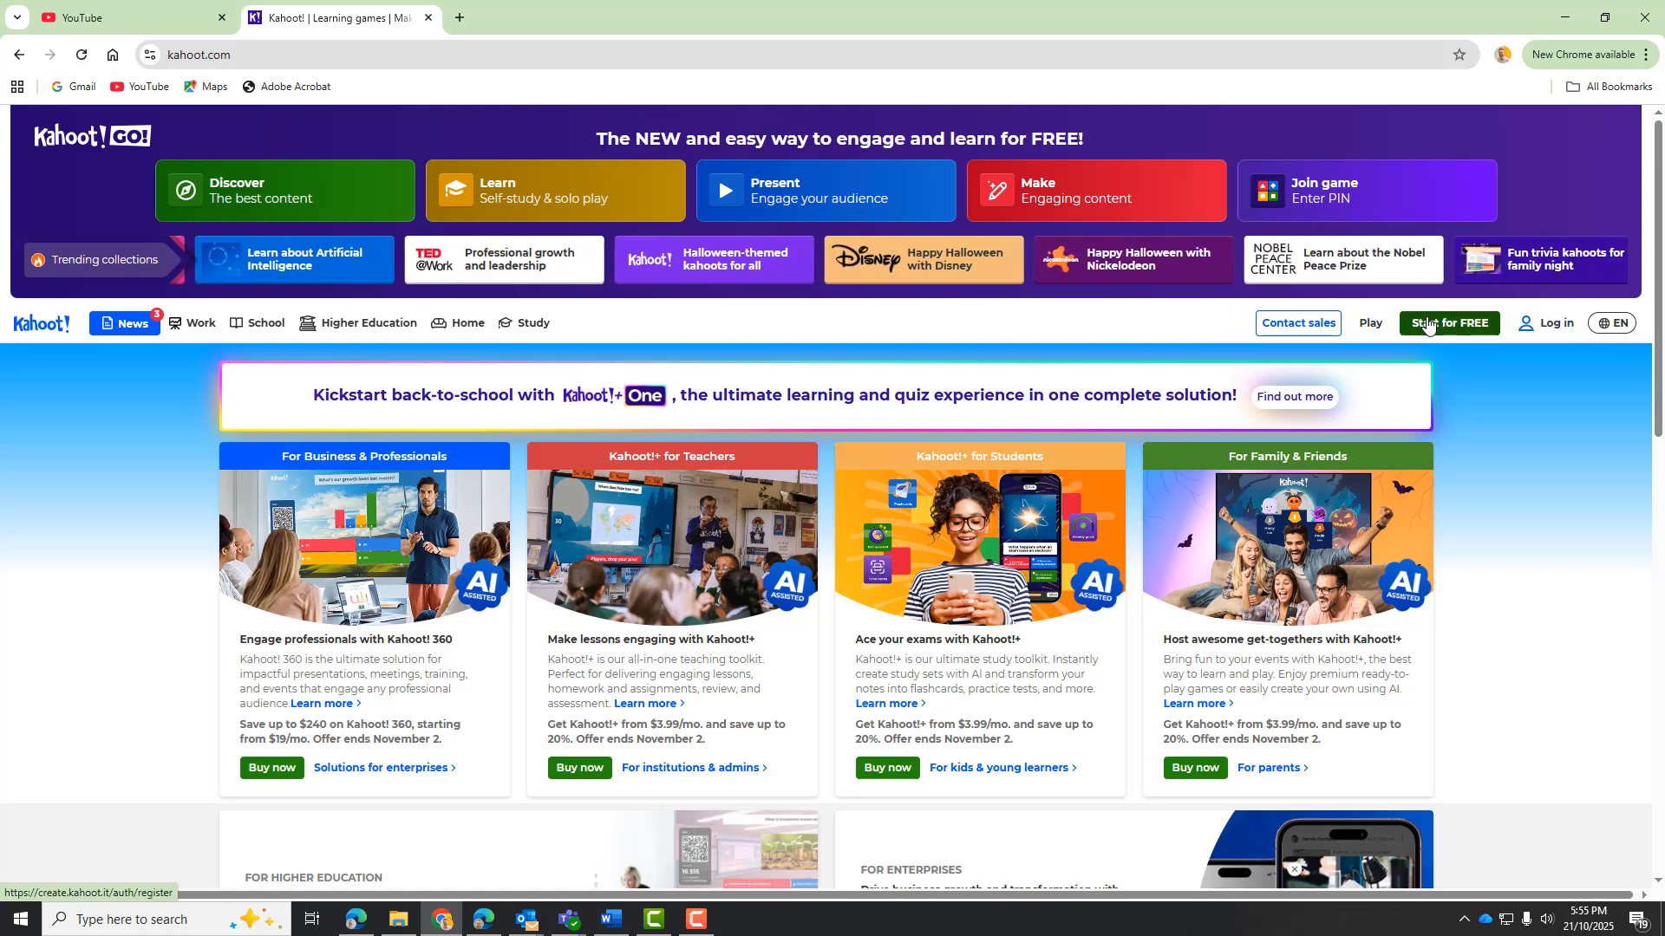
- Log in to the Kahoot! account and create a new kahoot from a blank canvas
click(1556, 336)
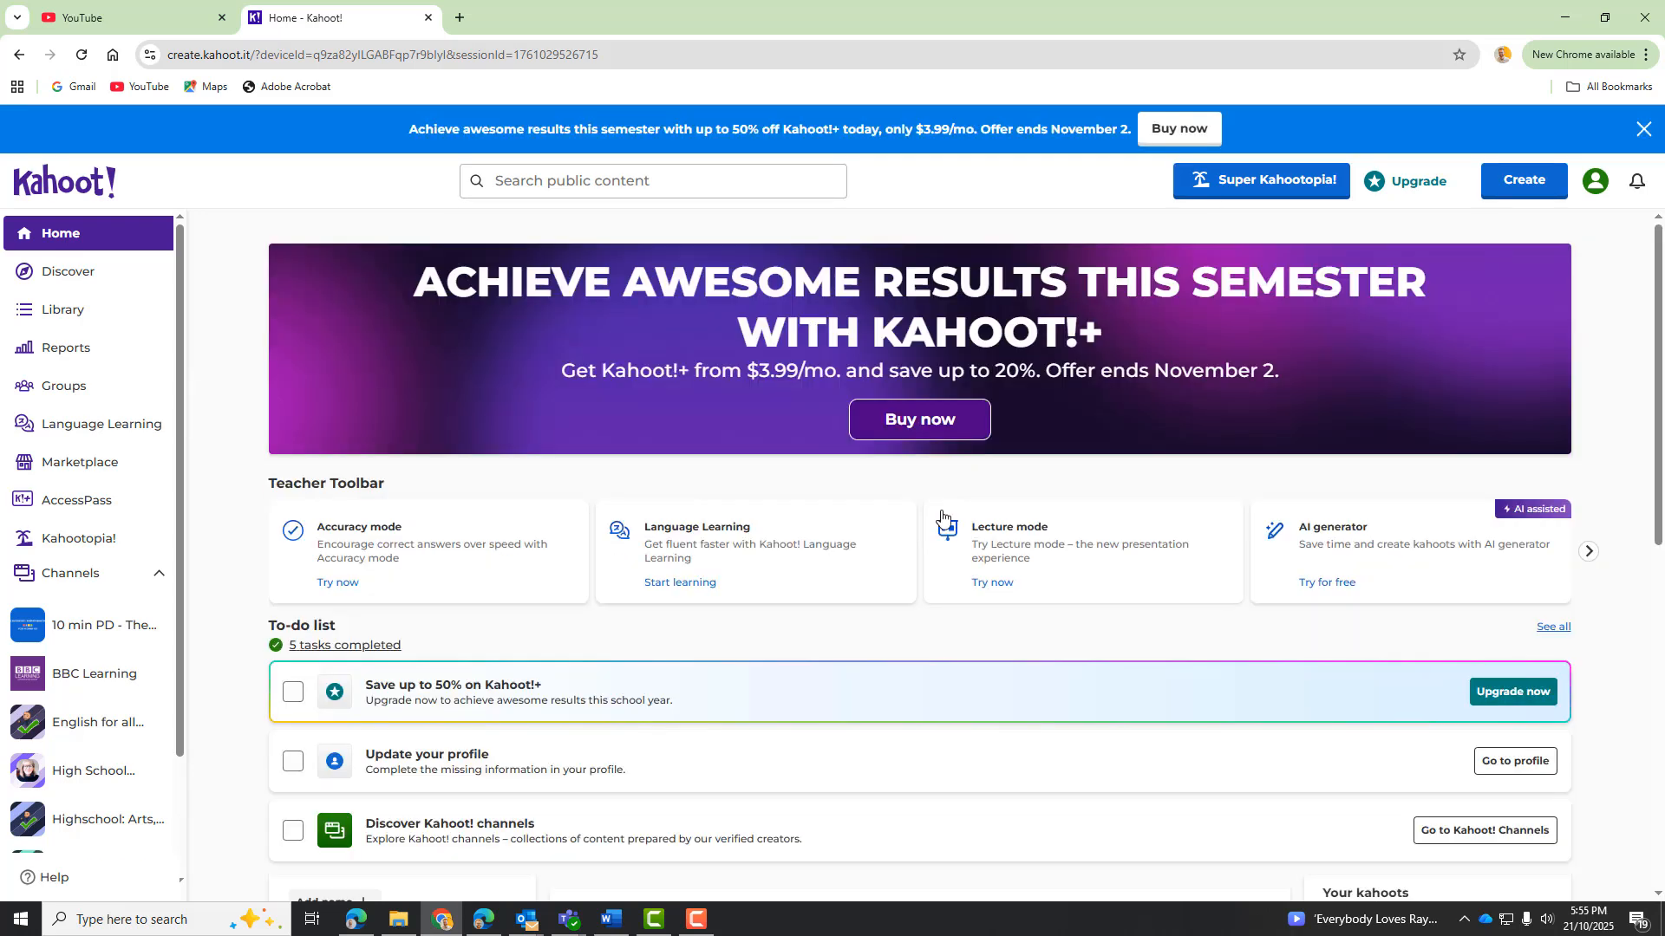
scroll(942, 516, down, 1)
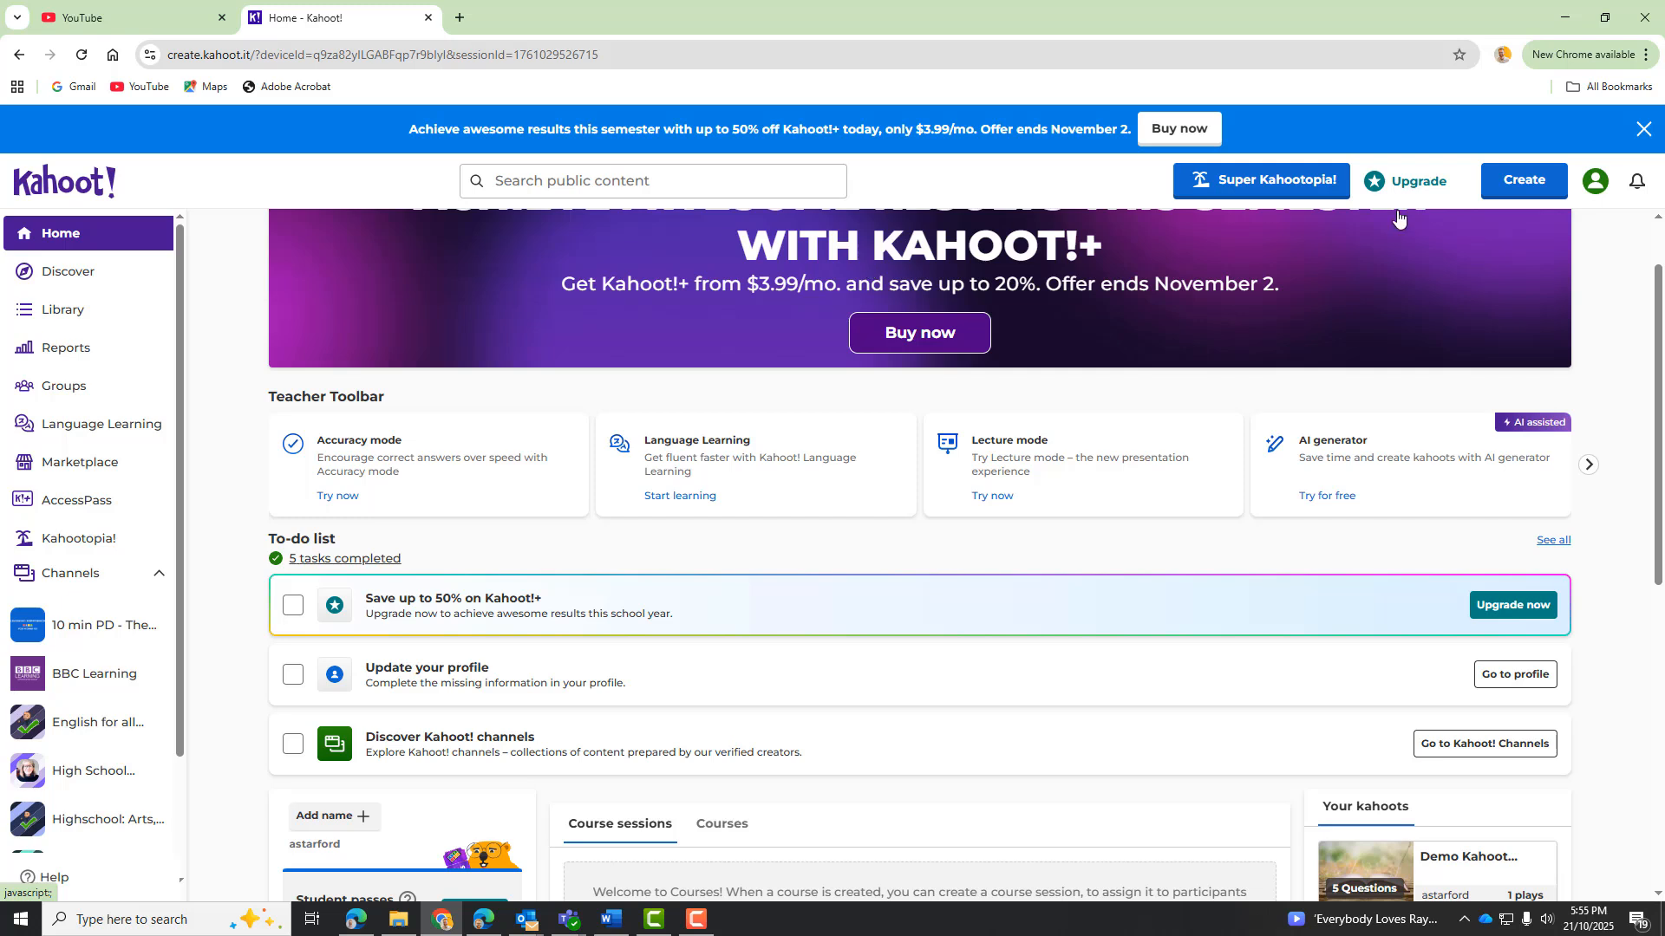
click(1491, 181)
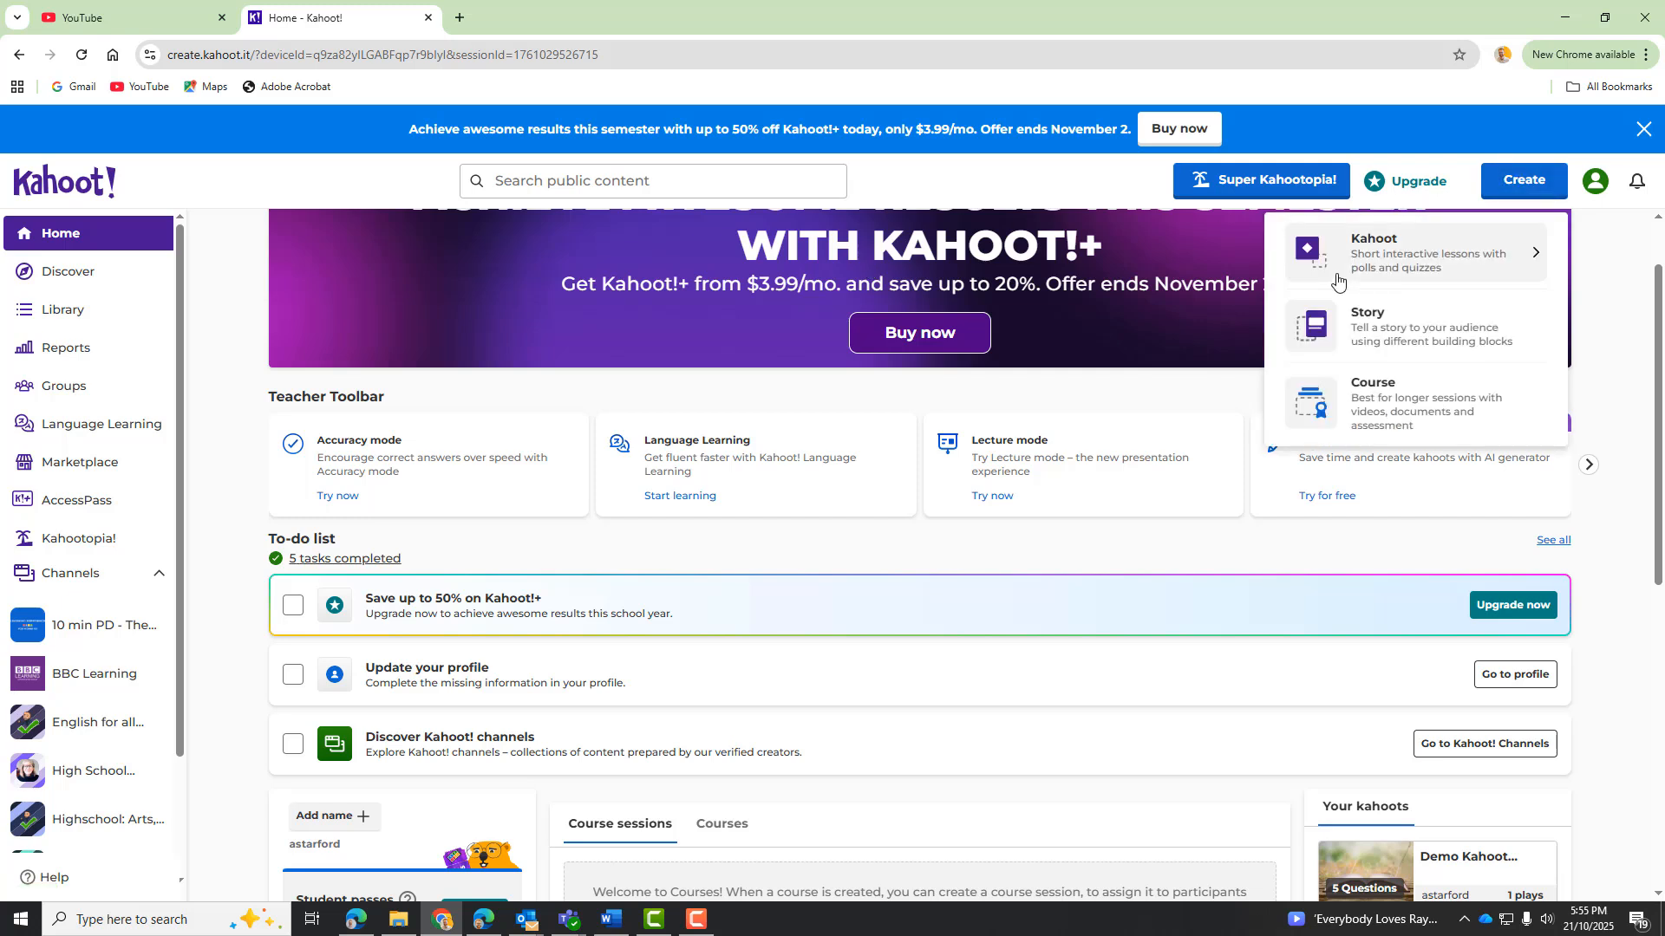
click(1372, 259)
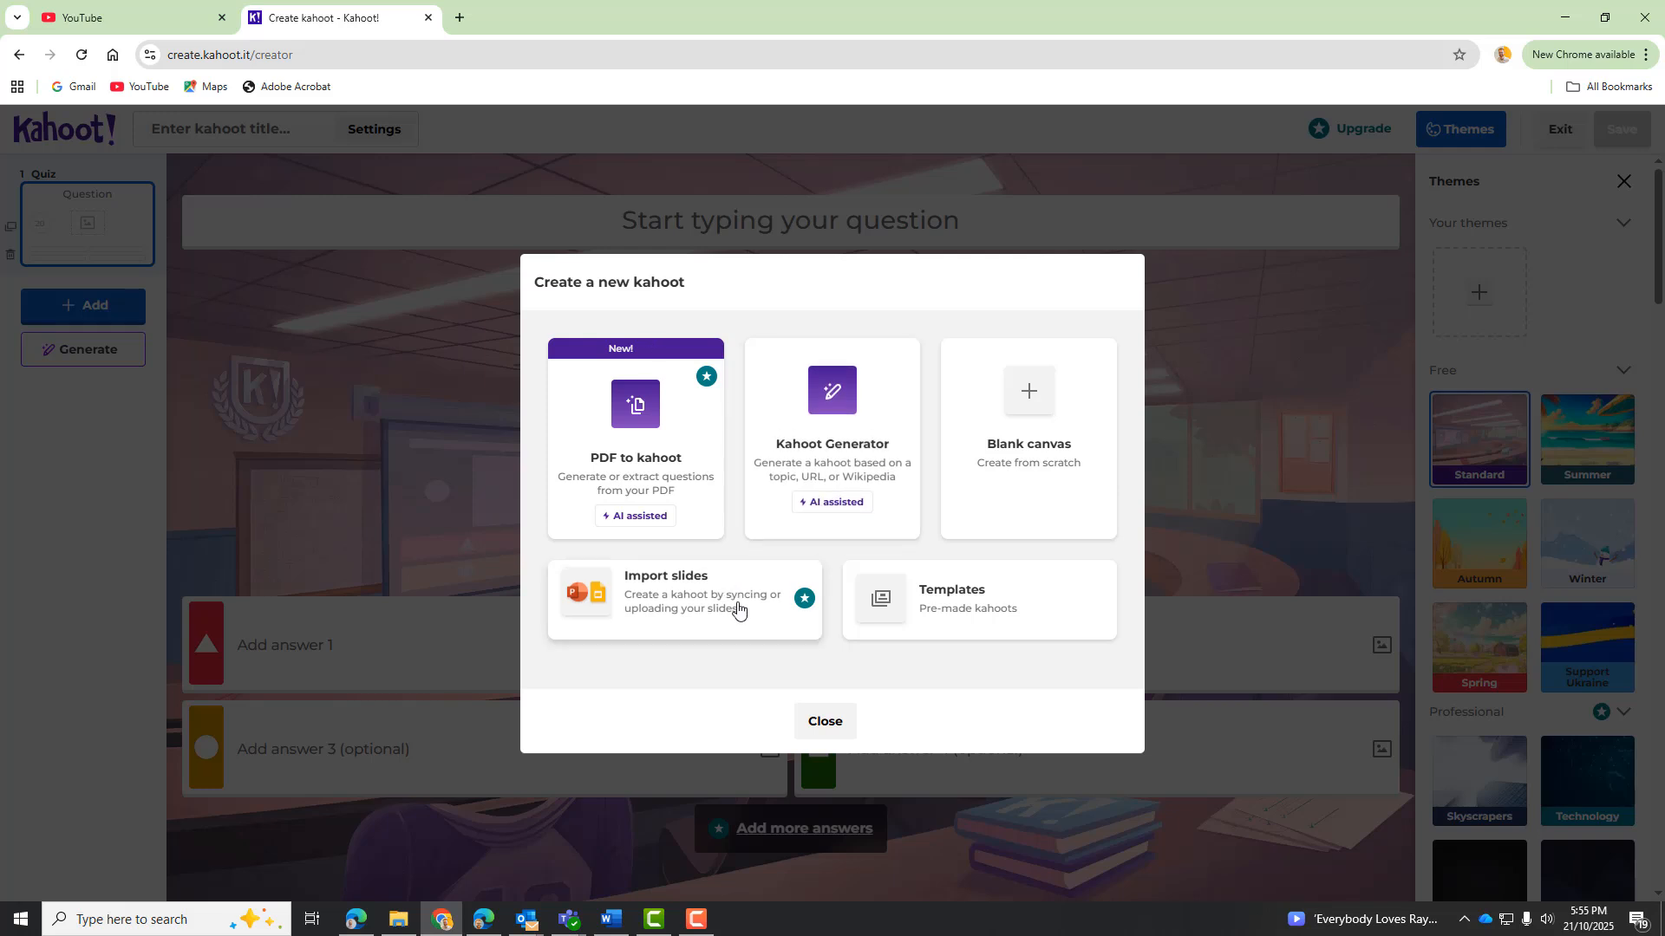
click(1025, 398)
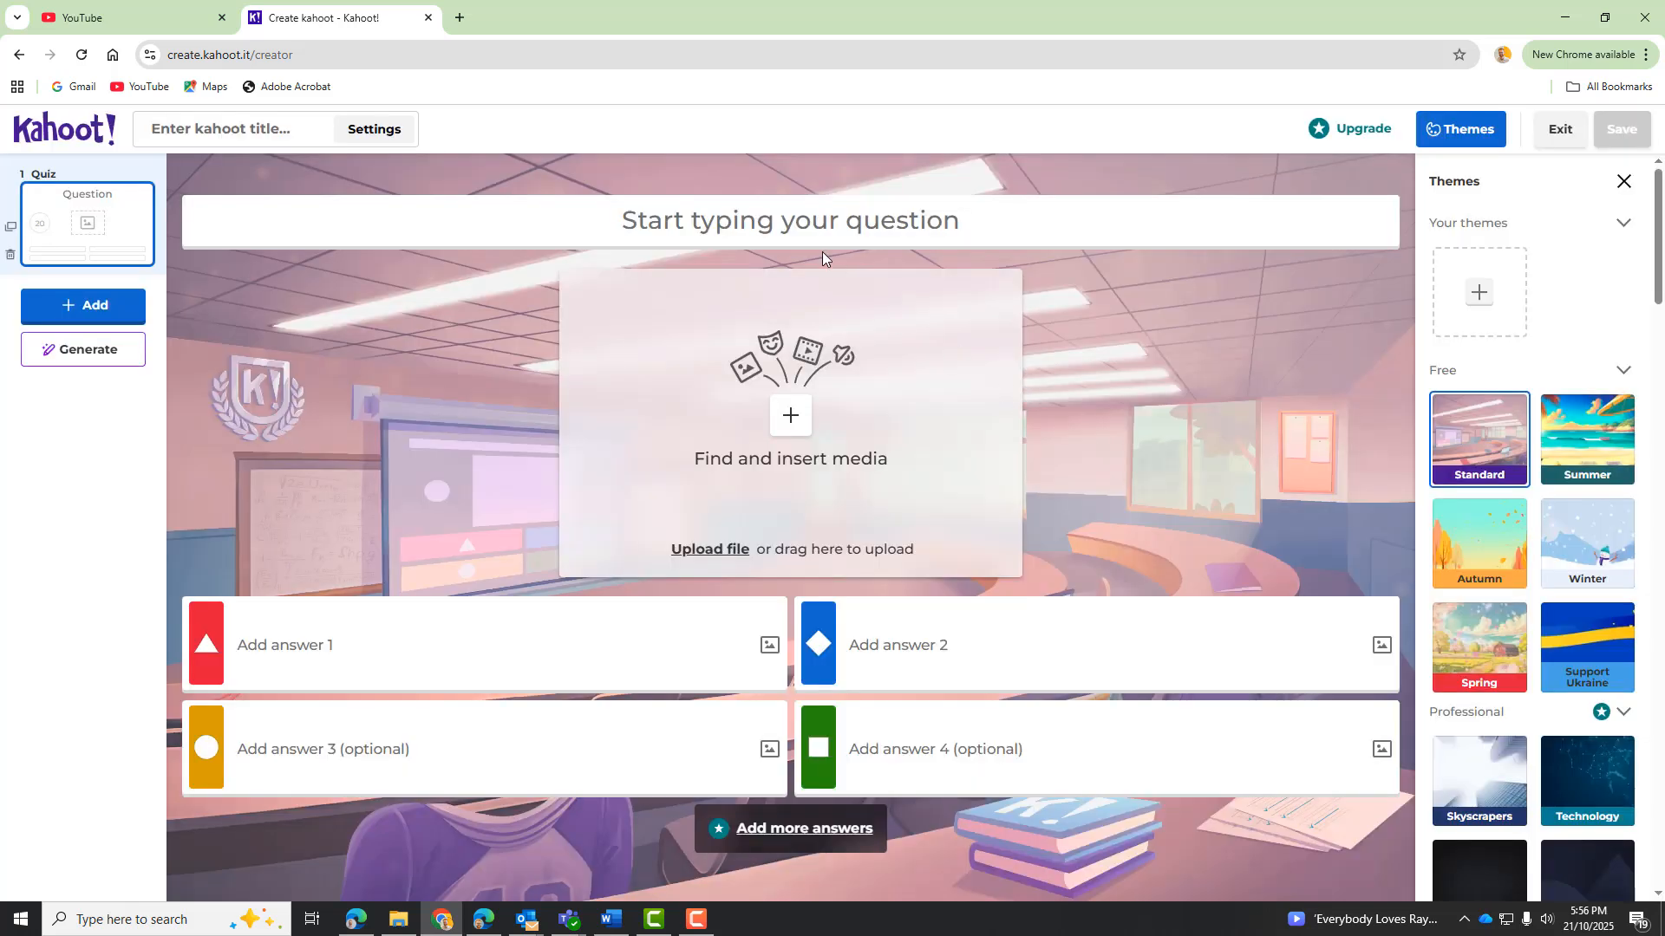
- Enter "What is this occupation?" as the text of the first quiz question
click(758, 211)
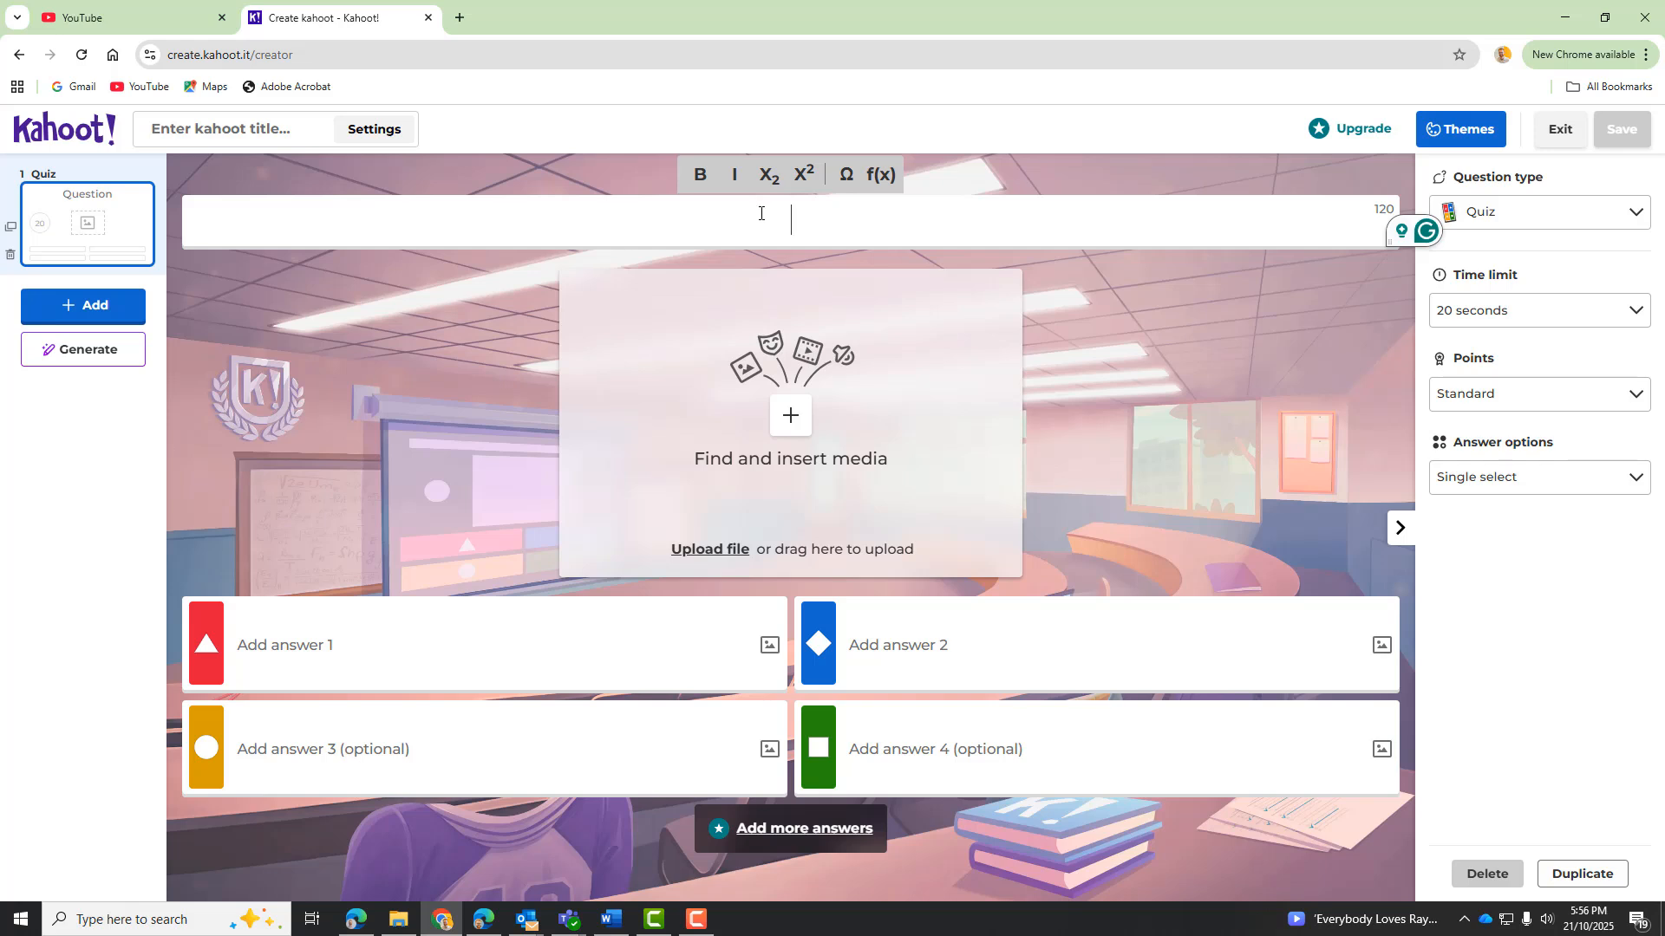
text(what)
key(BackSpace)
key(BackSpace)
key(BackSpace)
text(hat)
key(BackSpace)
key(BackSpace)
key(BackSpace)
key(BackSpace)
text(What)
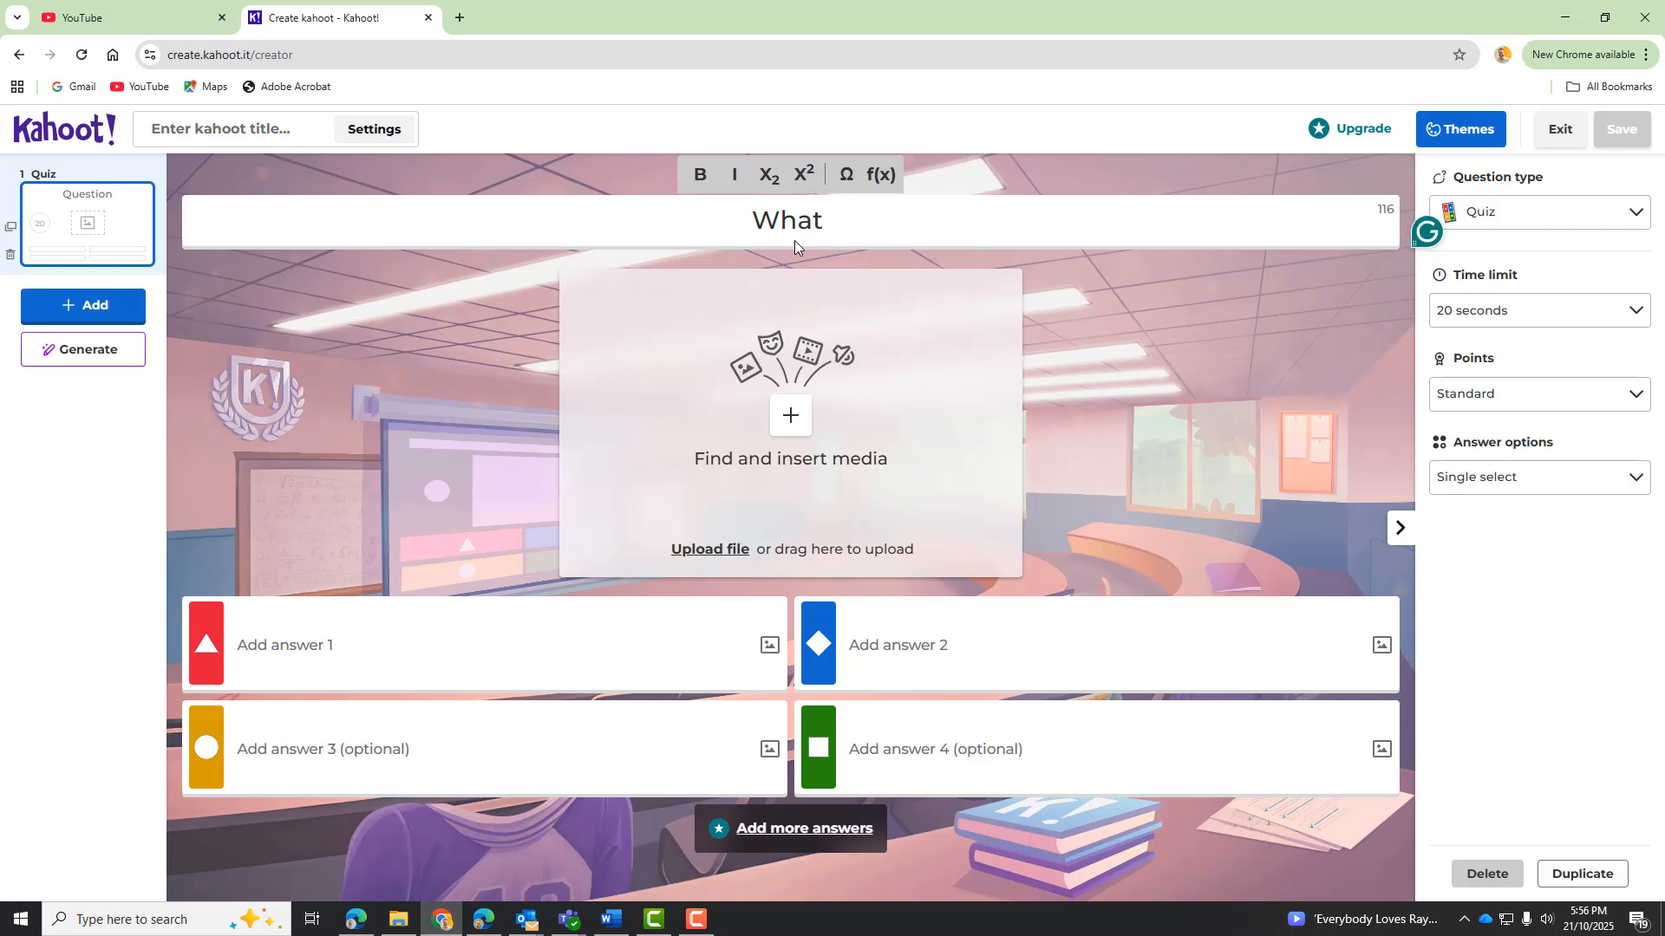
text( is this o)
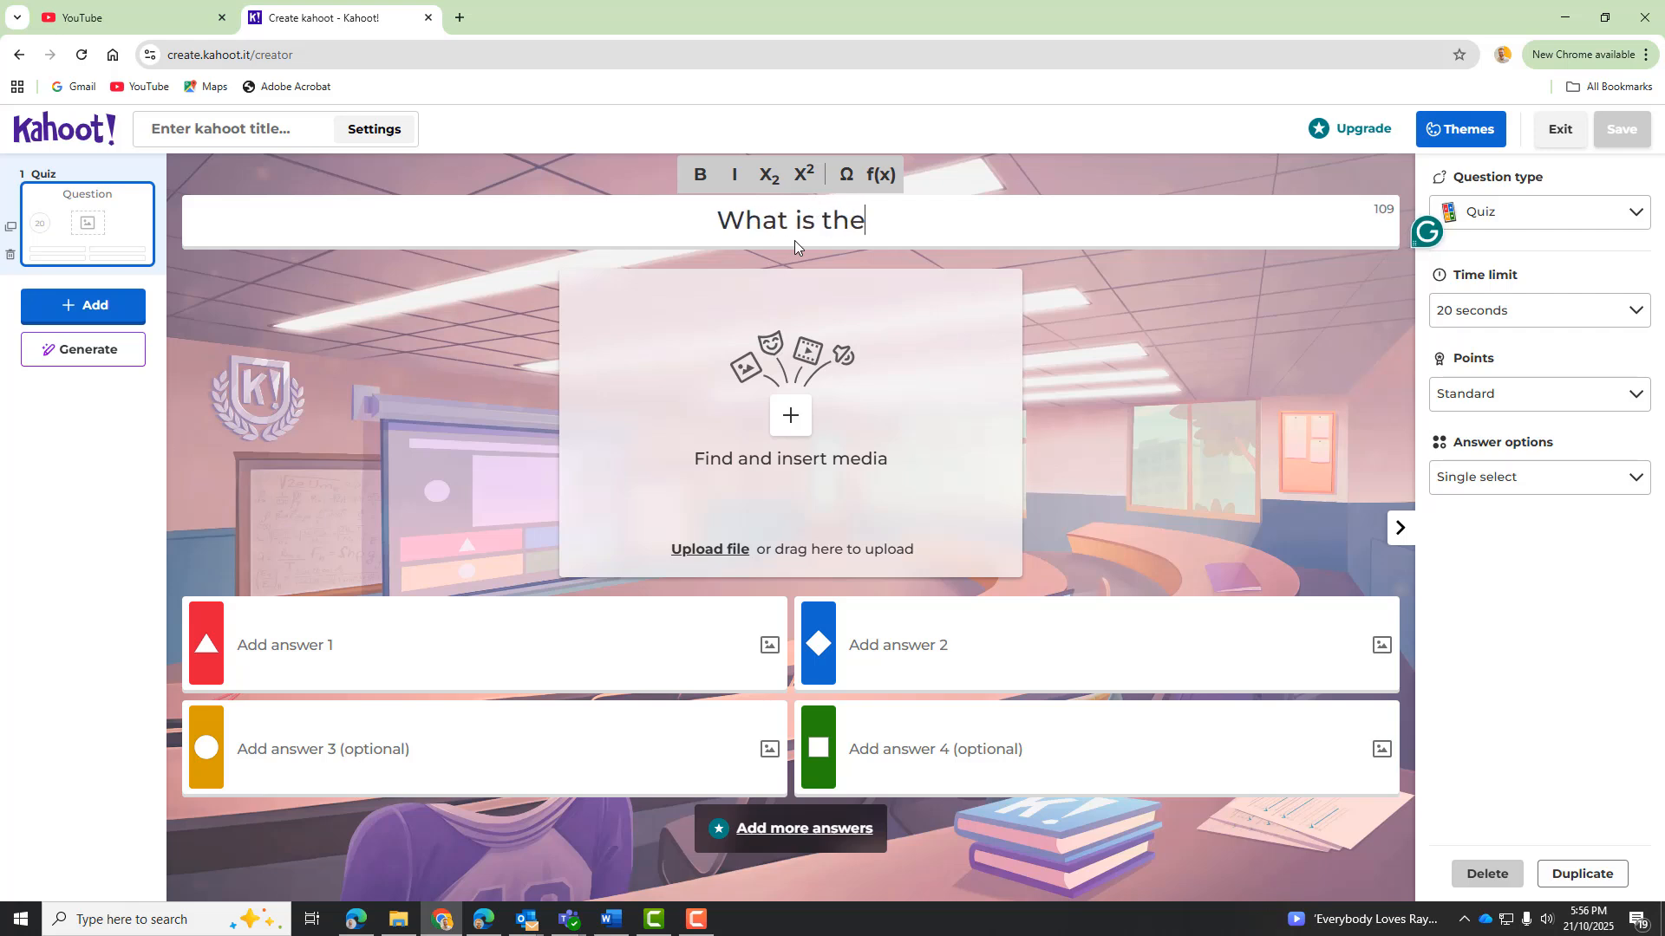
text(ccupation?)
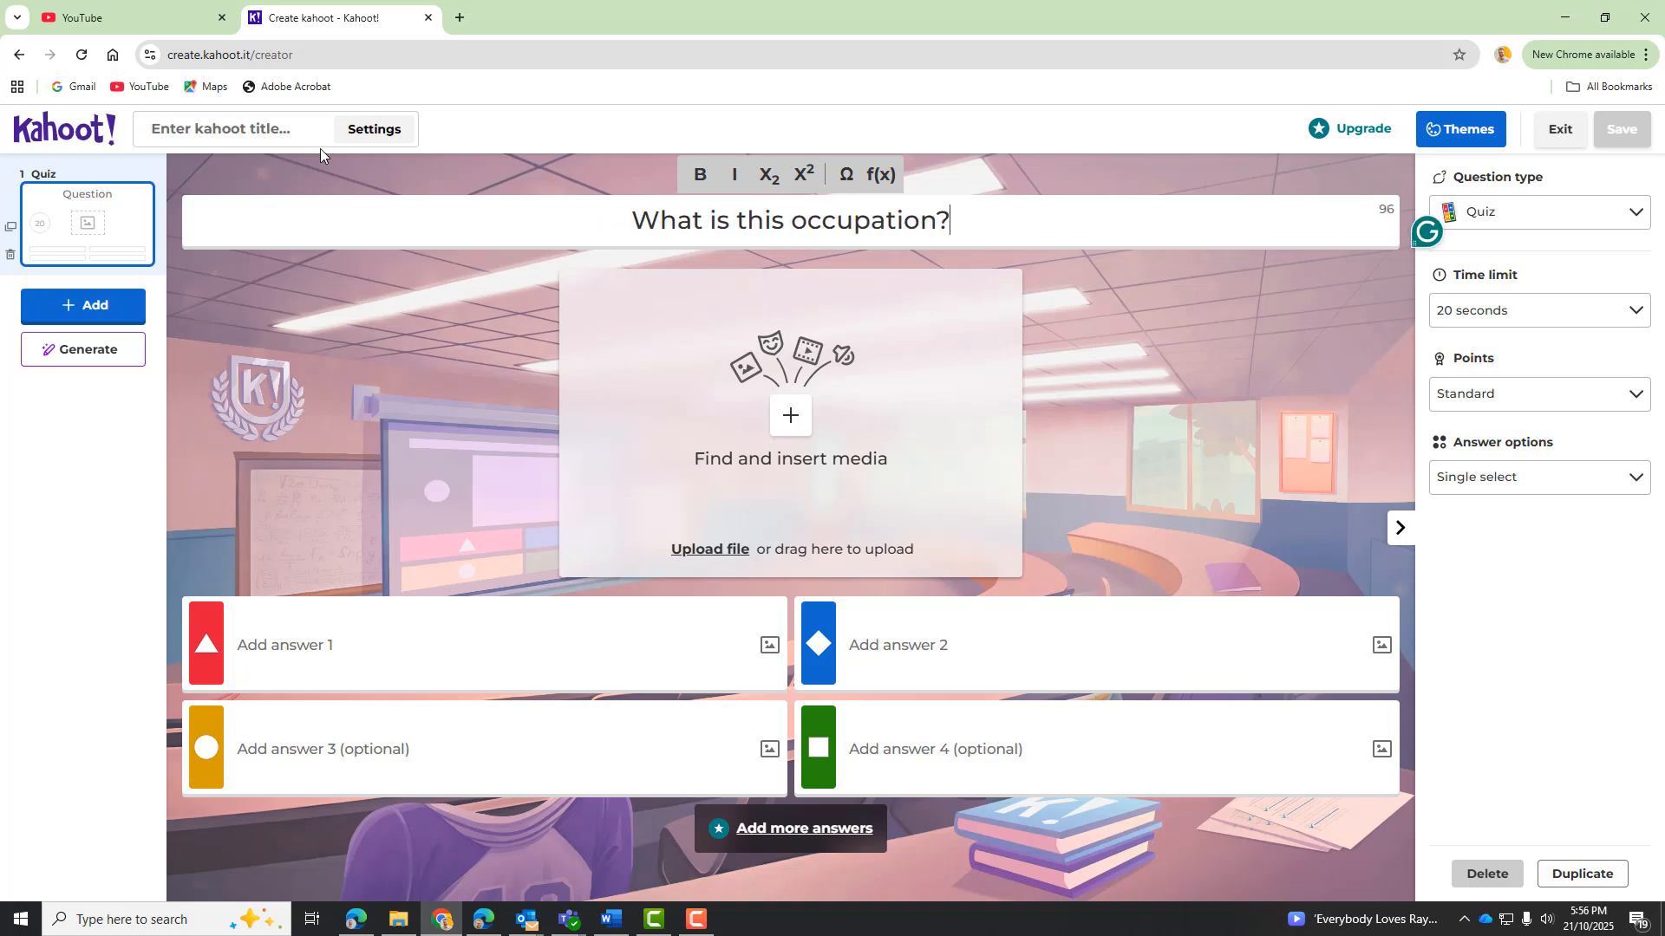
- Set the kahoot's title to "Common jobs in Australia" in its settings
click(265, 132)
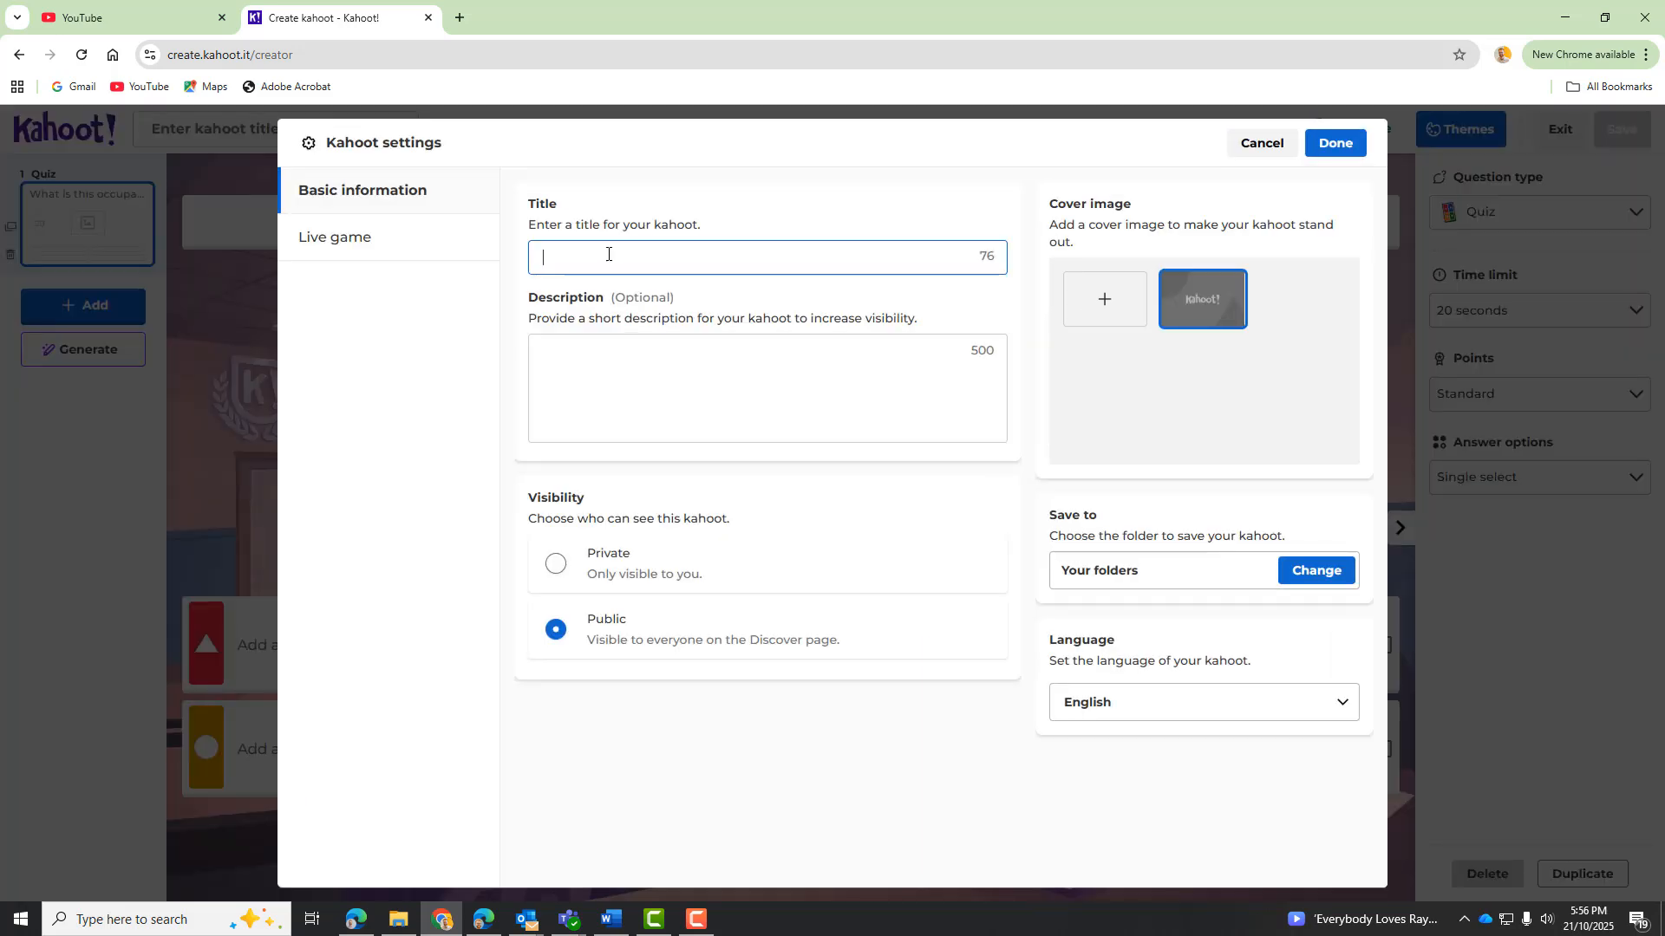
text(Co)
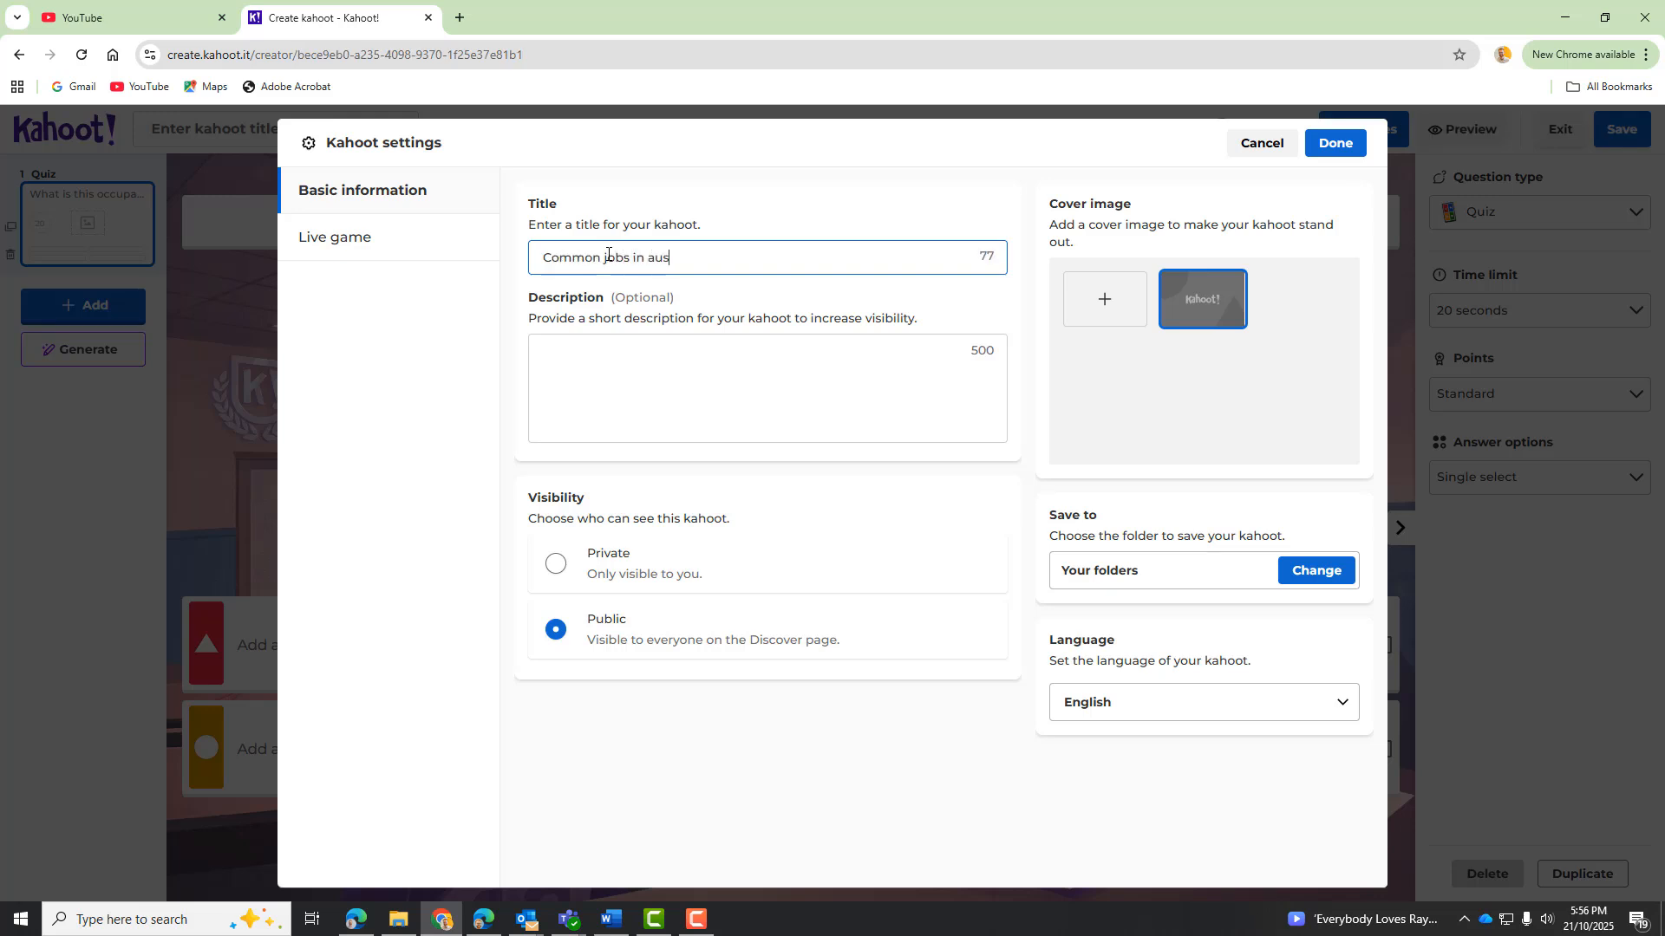
text(mmon jobs in Australia)
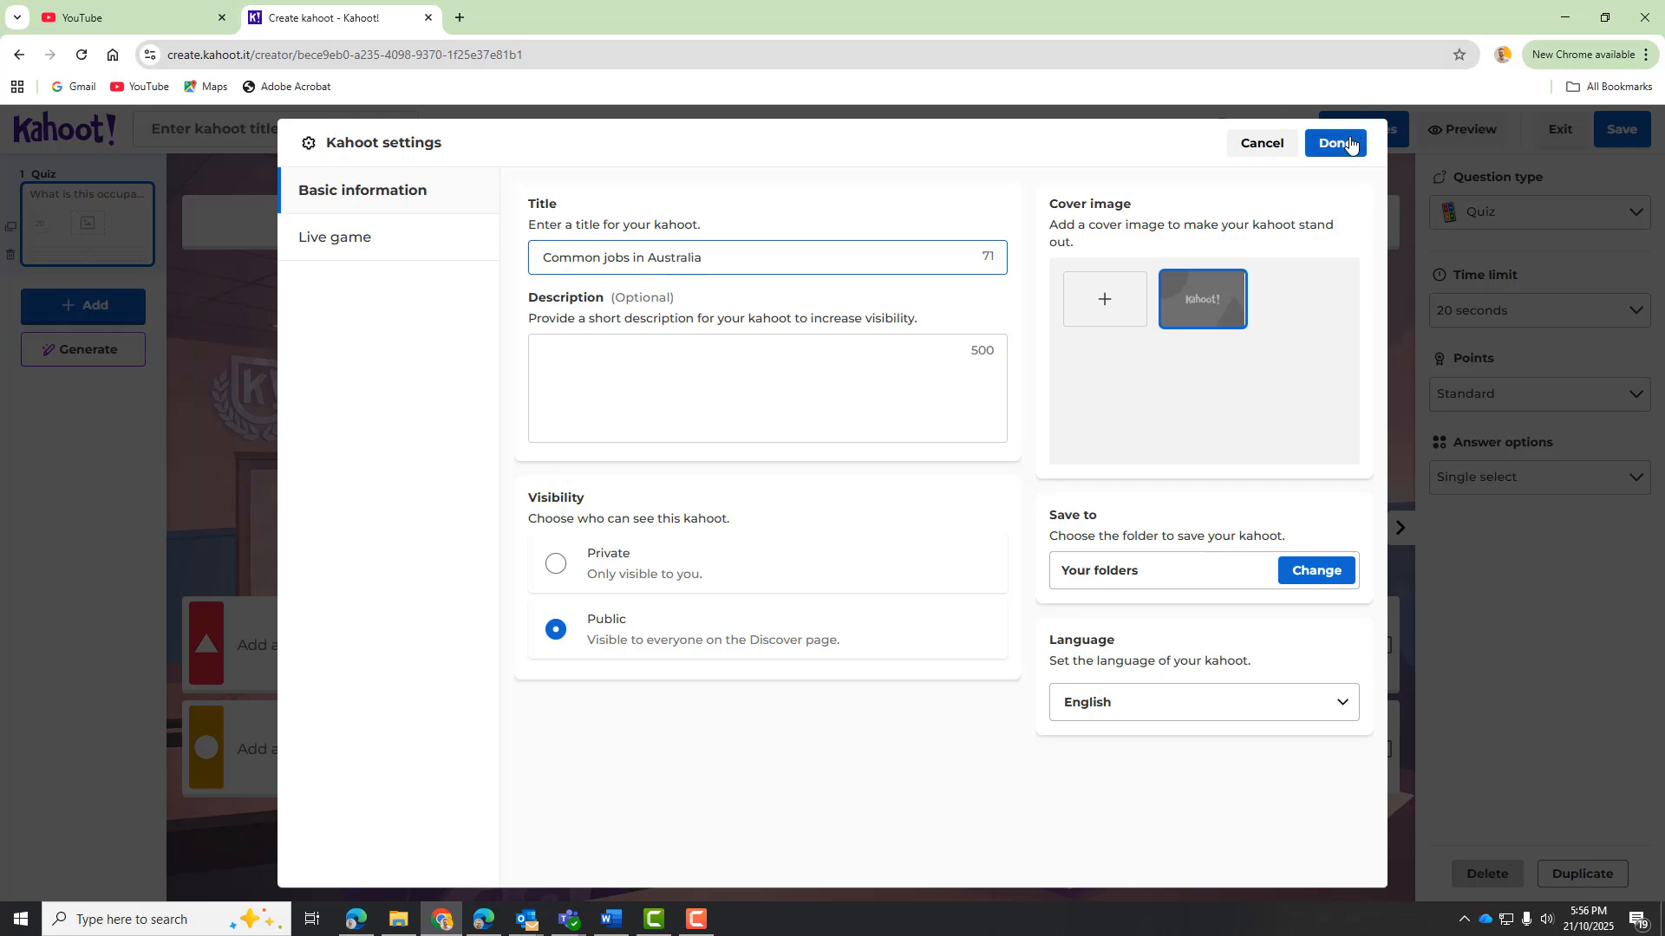
click(1350, 145)
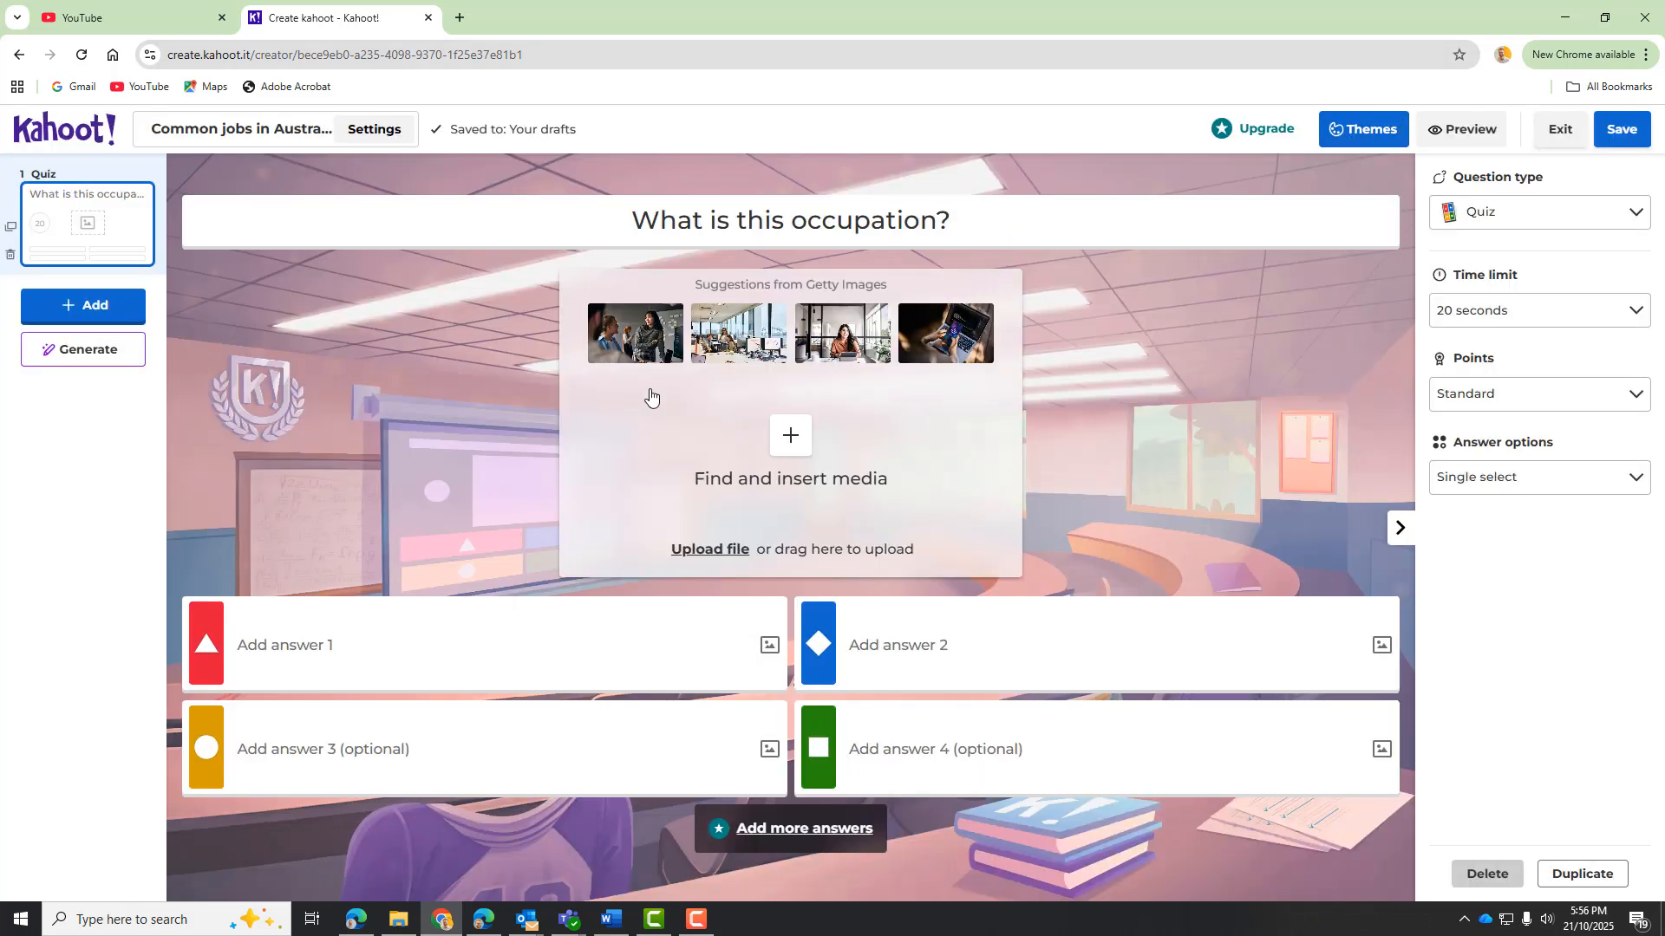
- Search Getty Images for "chef" and insert the photo of an aproned chef garnishing a dish into the question
click(788, 448)
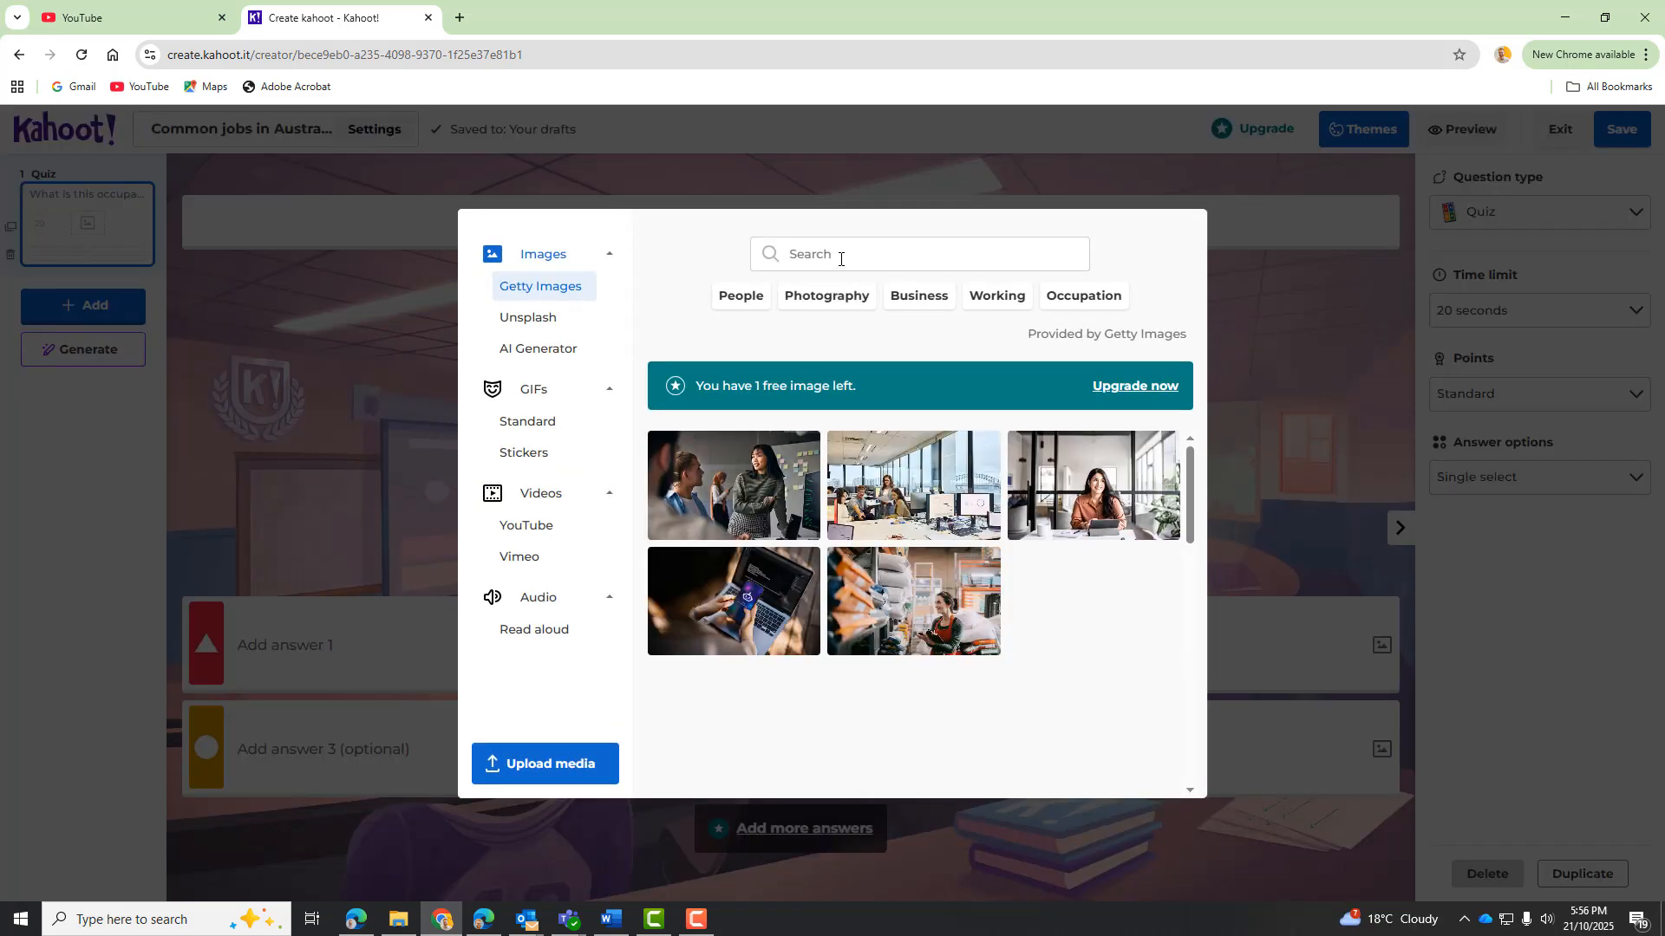
text(chef)
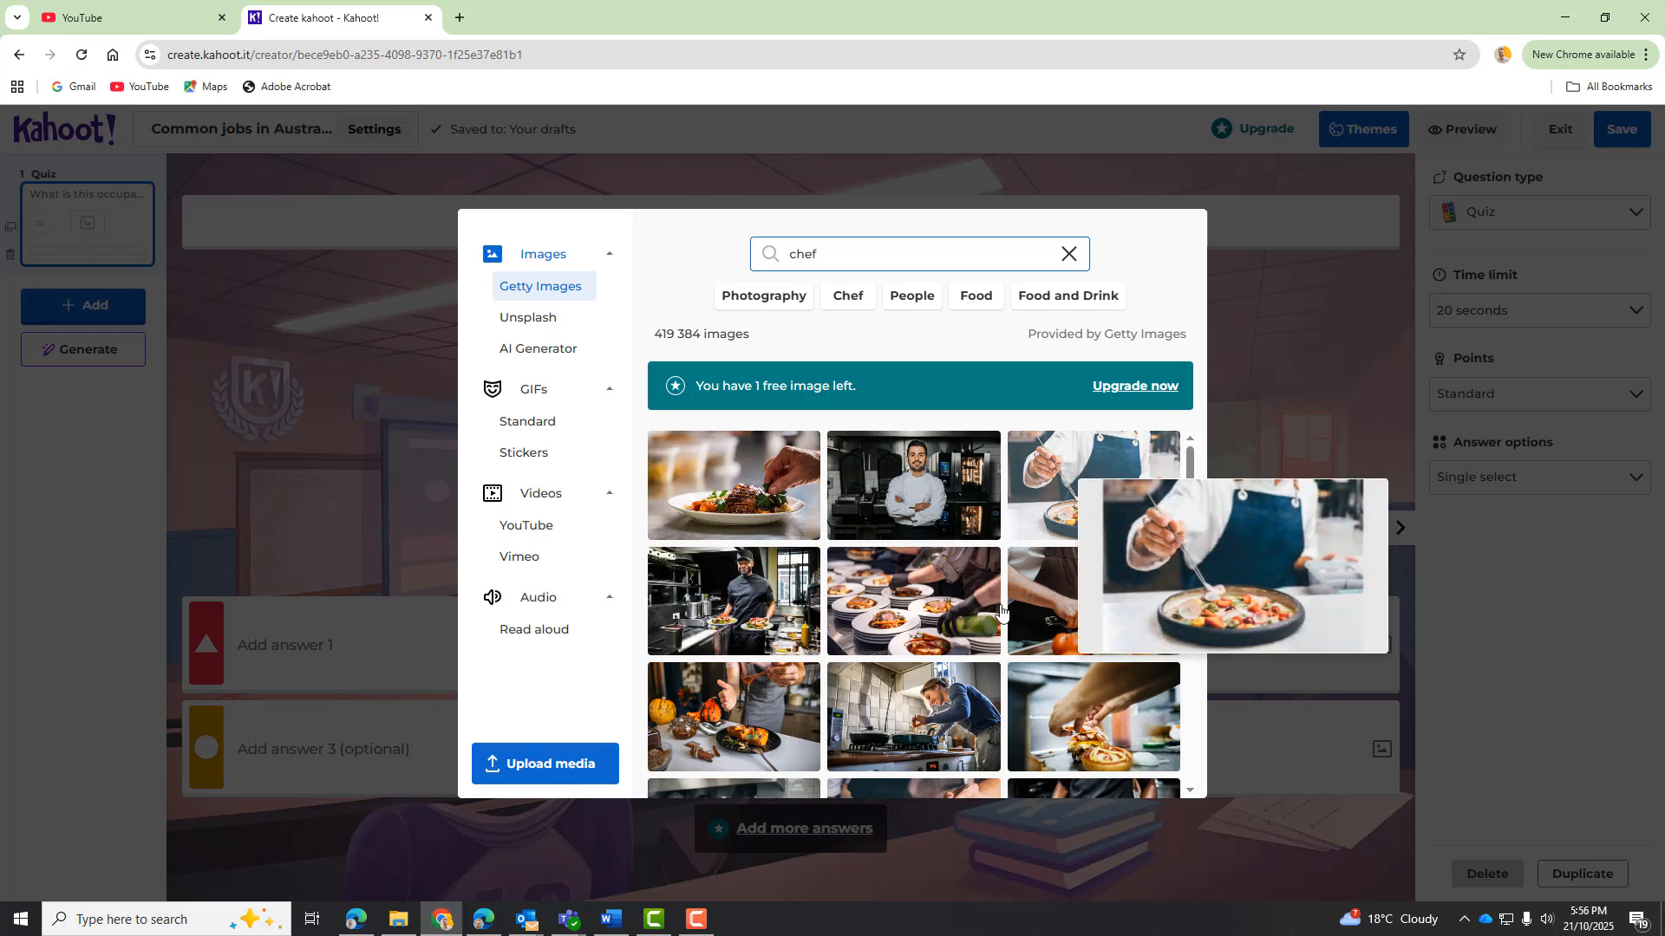
click(1062, 494)
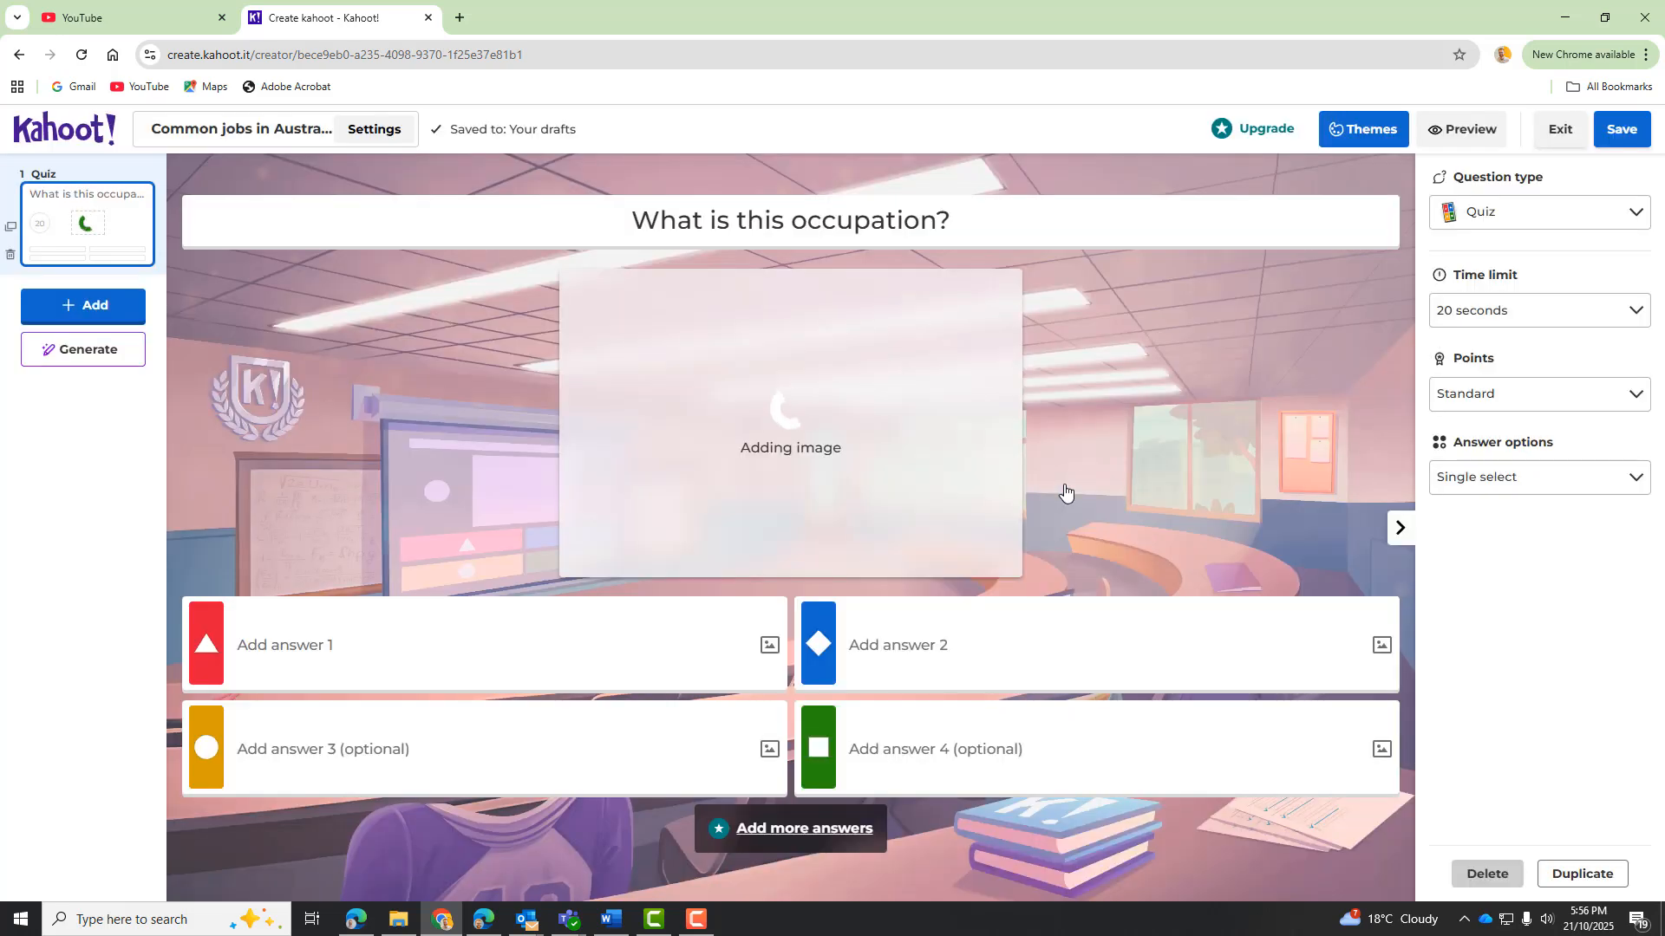
- Enter "Teacher" as answer 1 and "Librarian" as answer 2
click(404, 667)
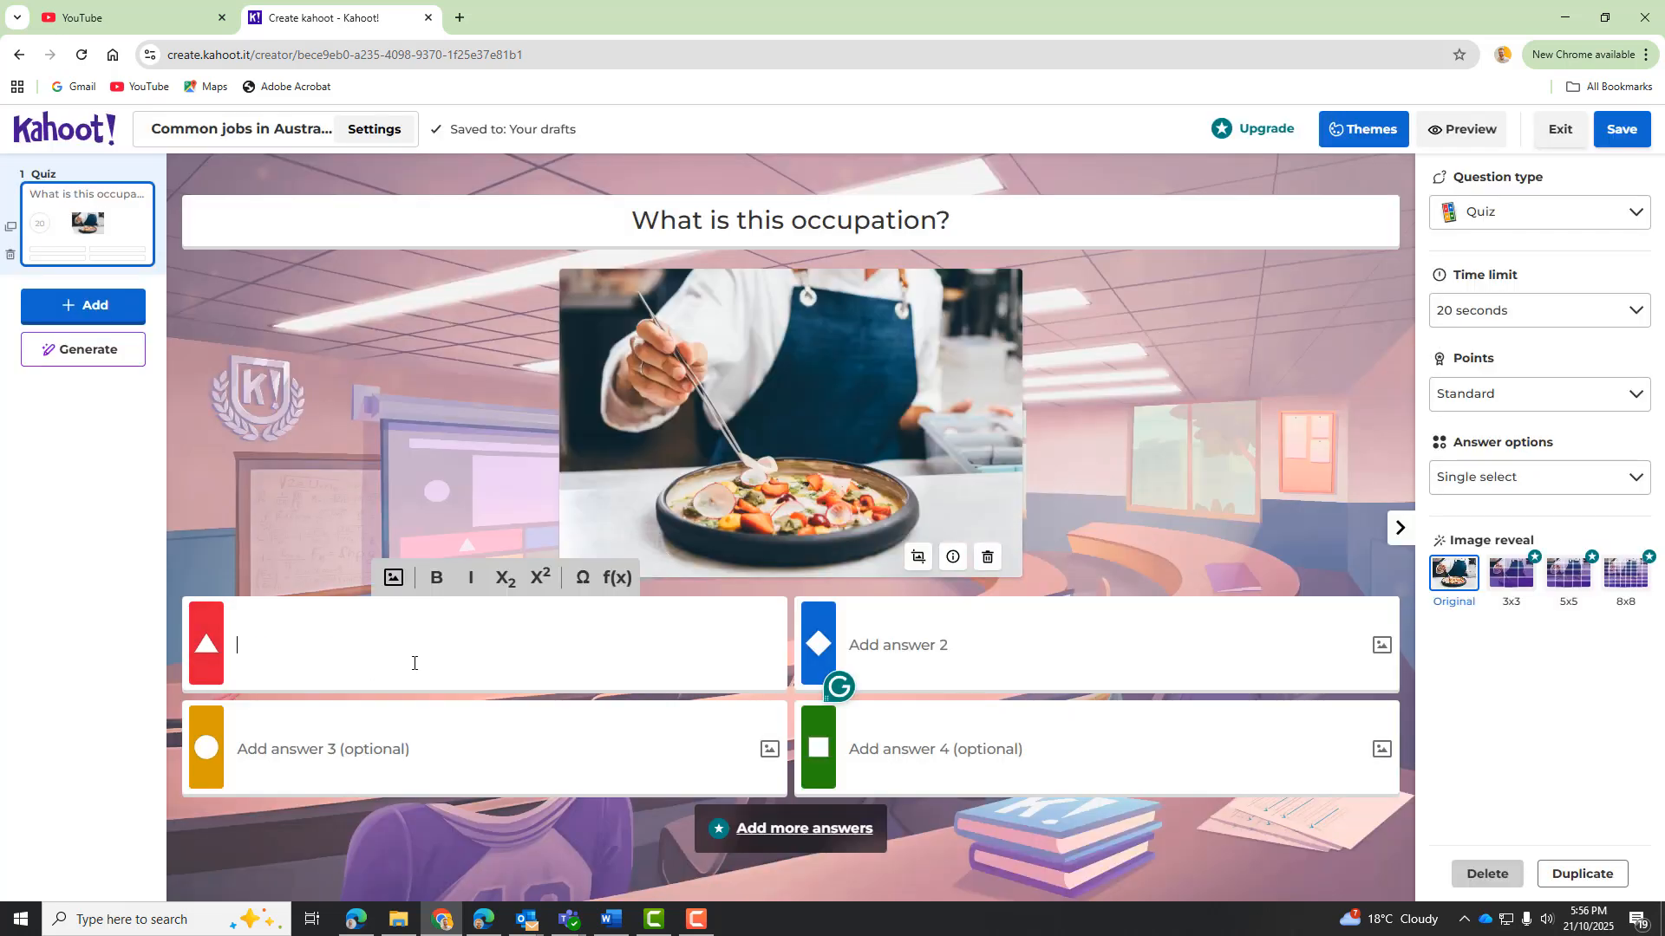
text(Pol)
key(BackSpace)
key(BackSpace)
key(BackSpace)
text(Teacher)
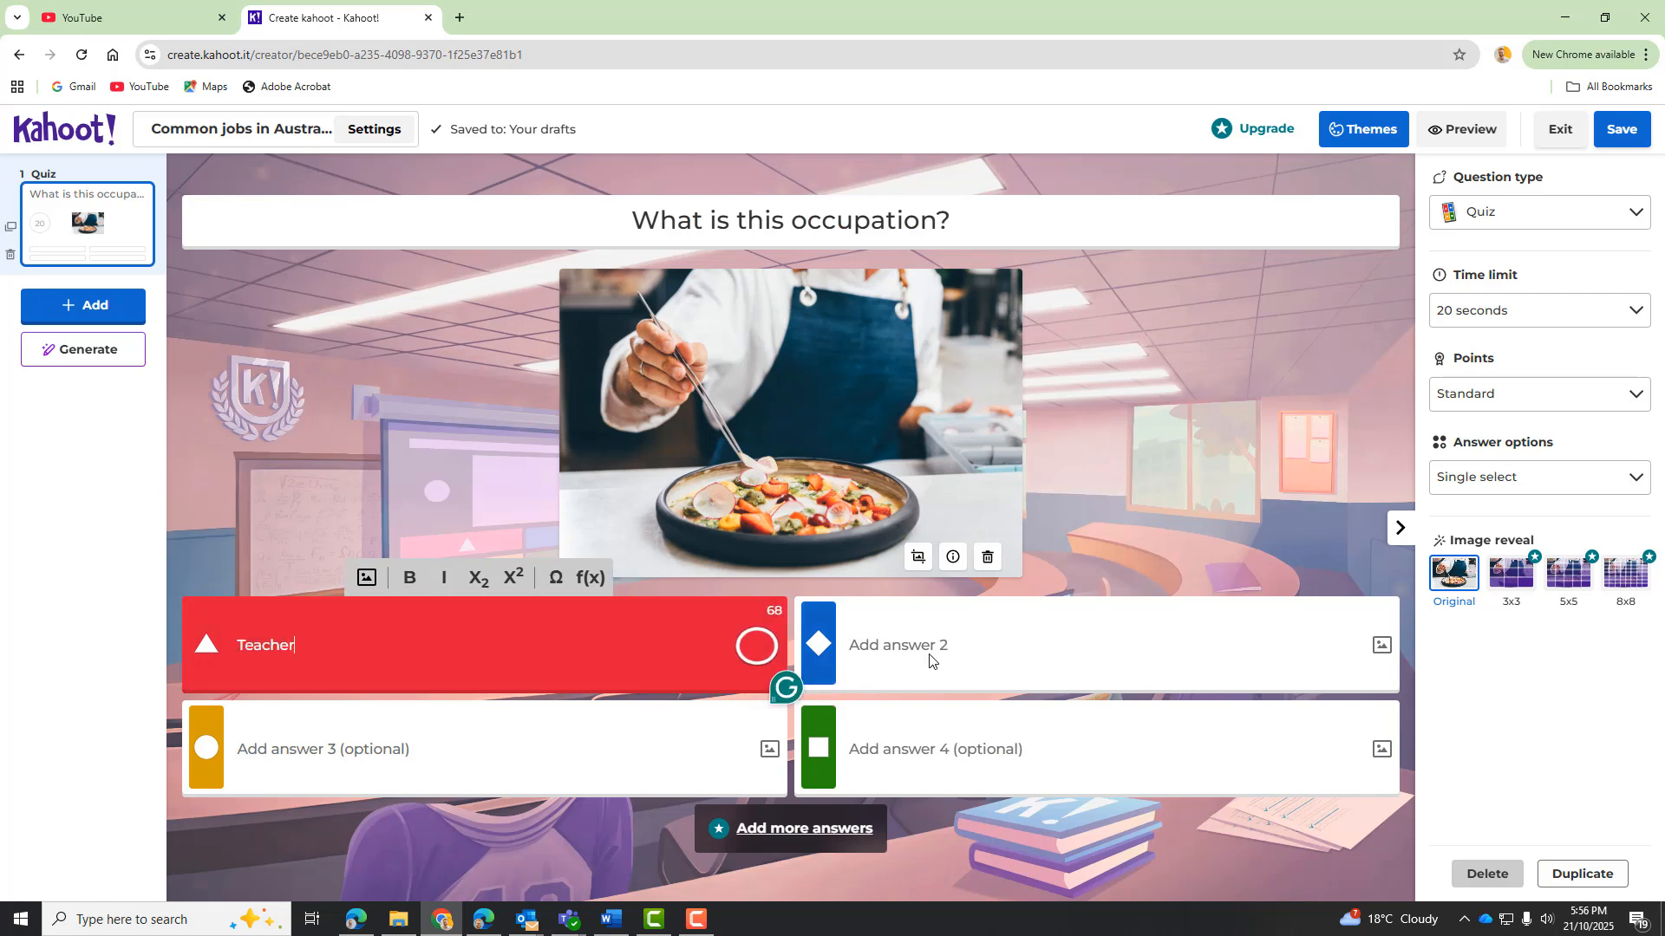
click(930, 655)
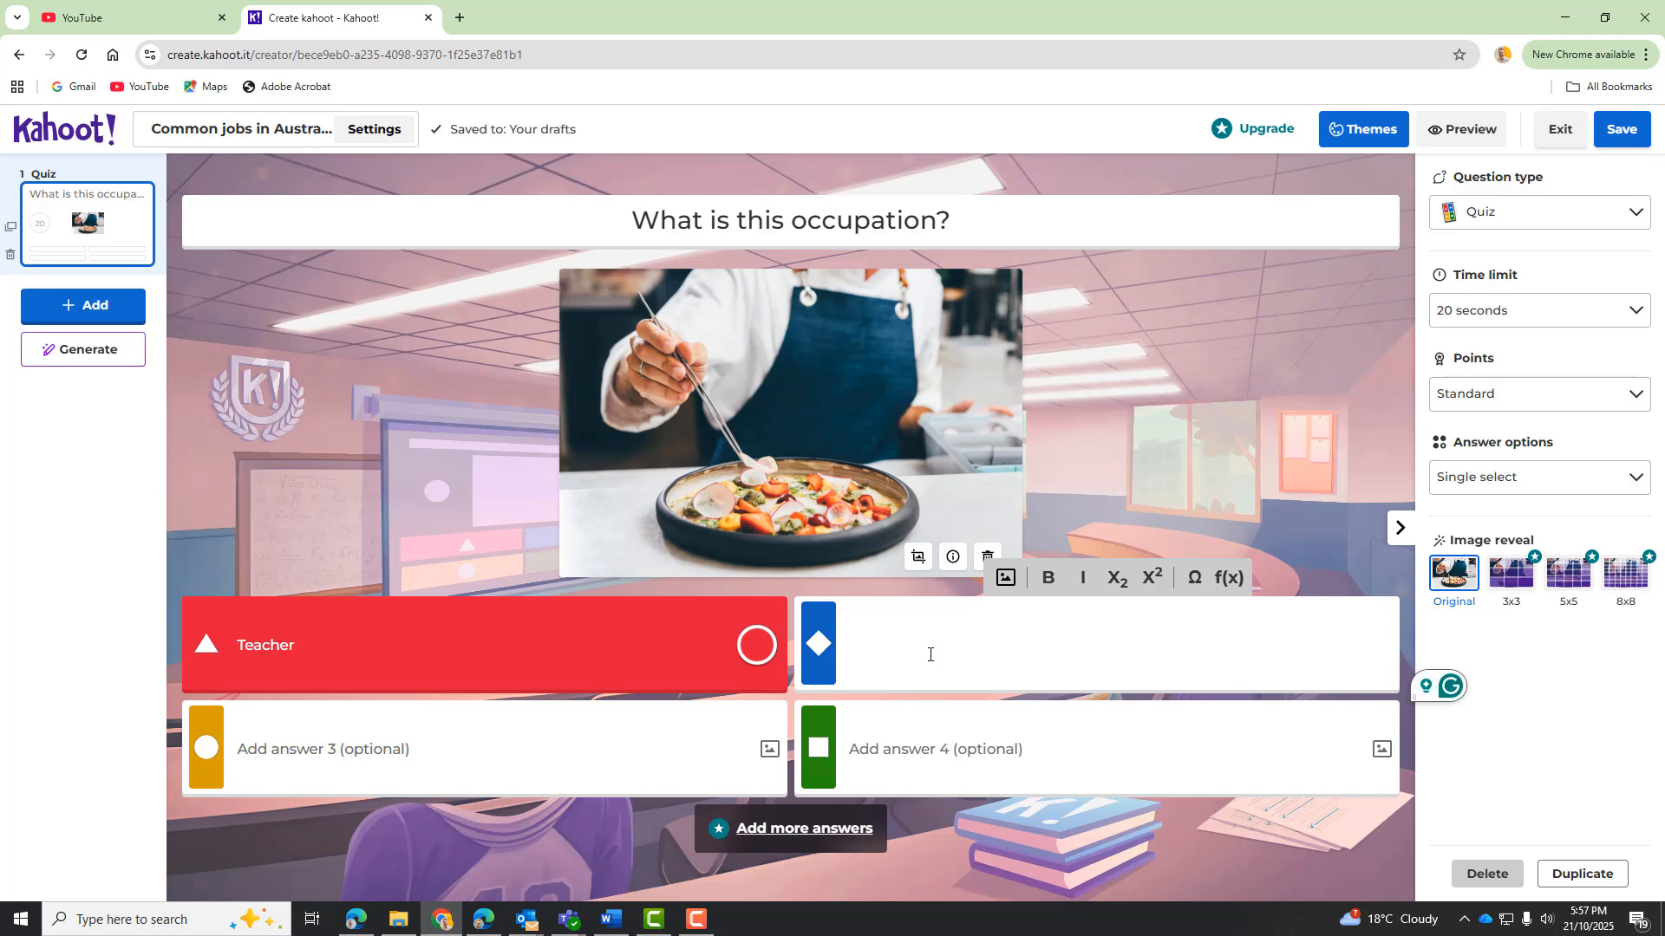
text(N)
key(BackSpace)
text(Librarian)
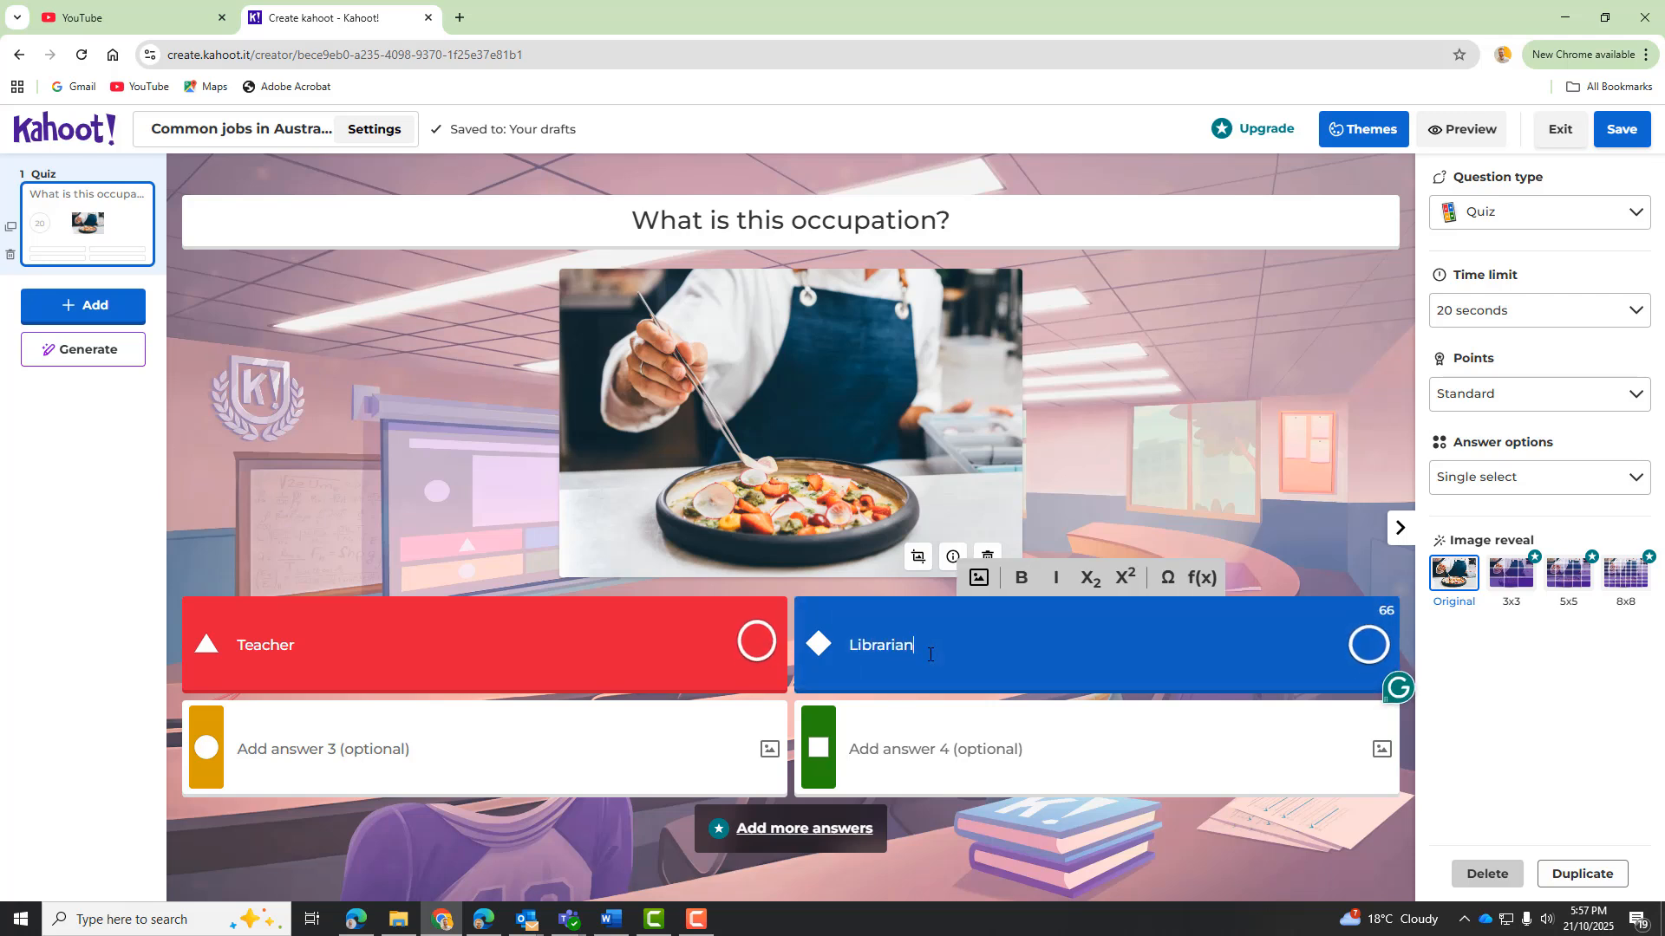
- Enter "Cleaner" as answer 3 and "Chef" as answer 4, marking Chef as the correct answer
click(327, 753)
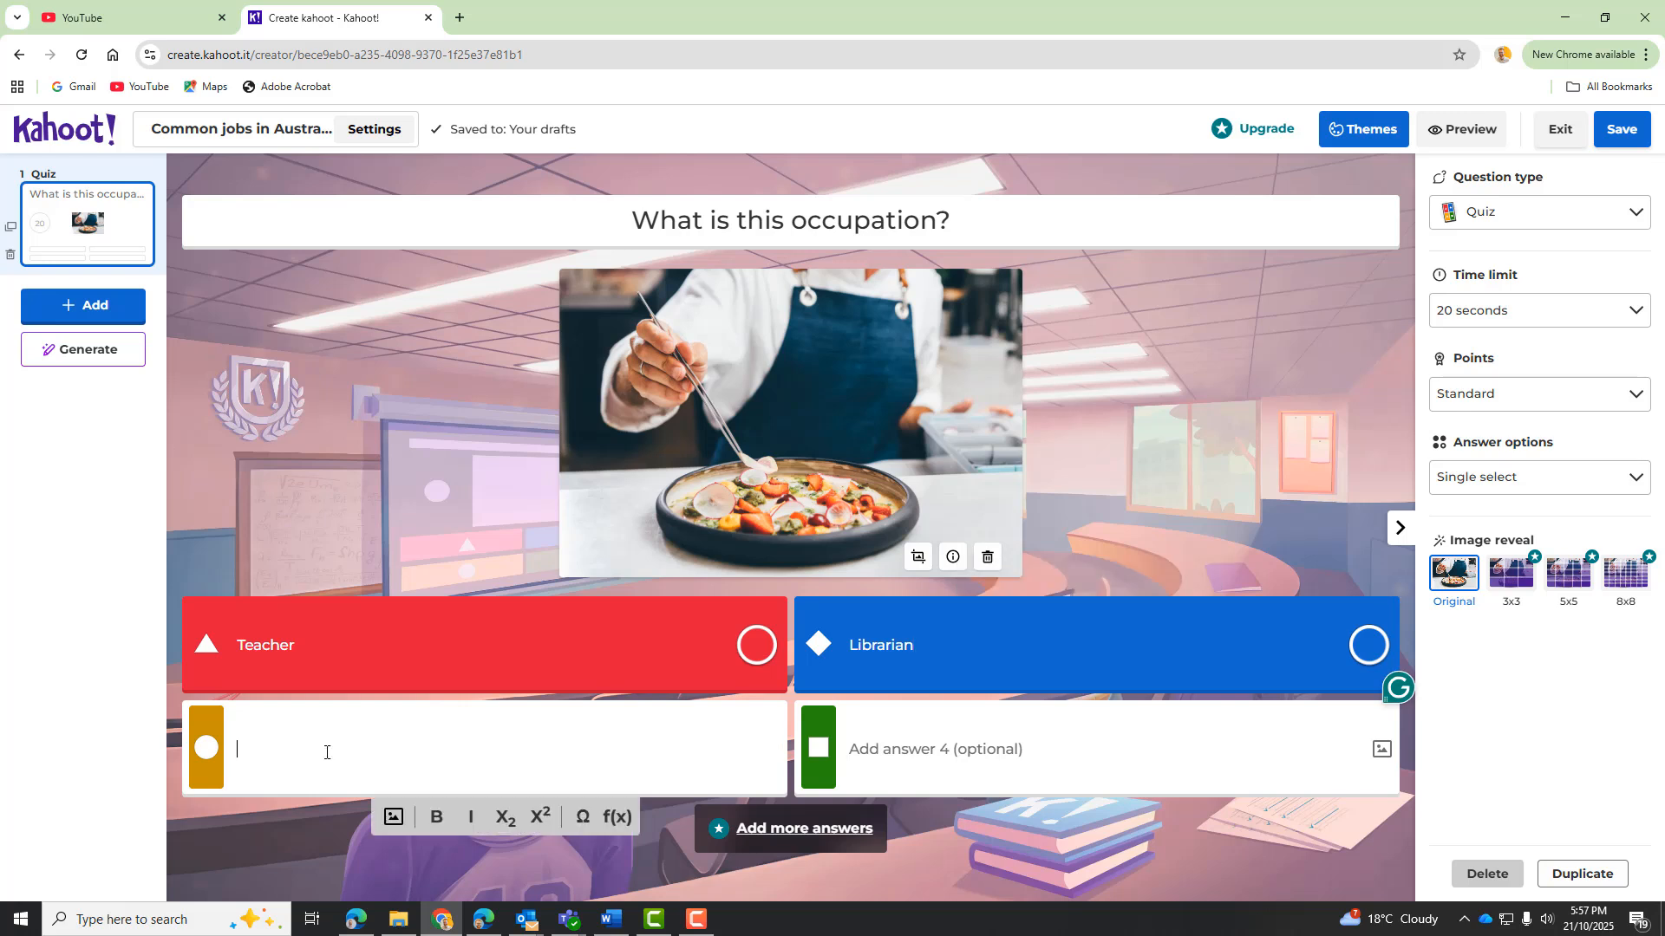
text(Cleaner)
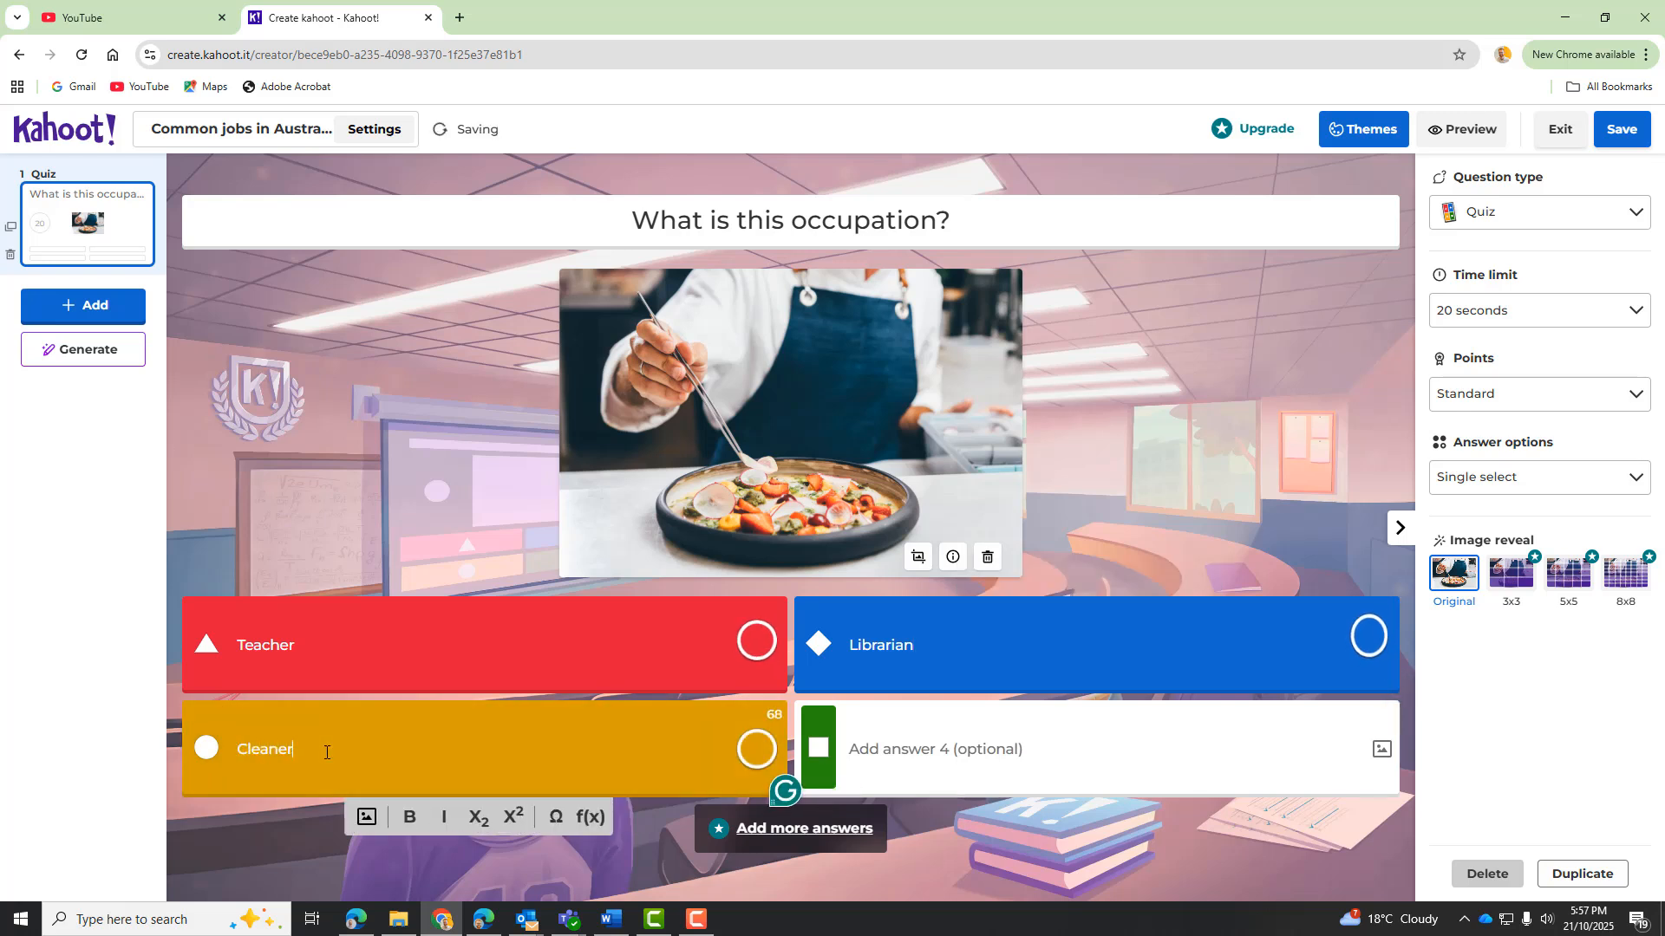
click(961, 738)
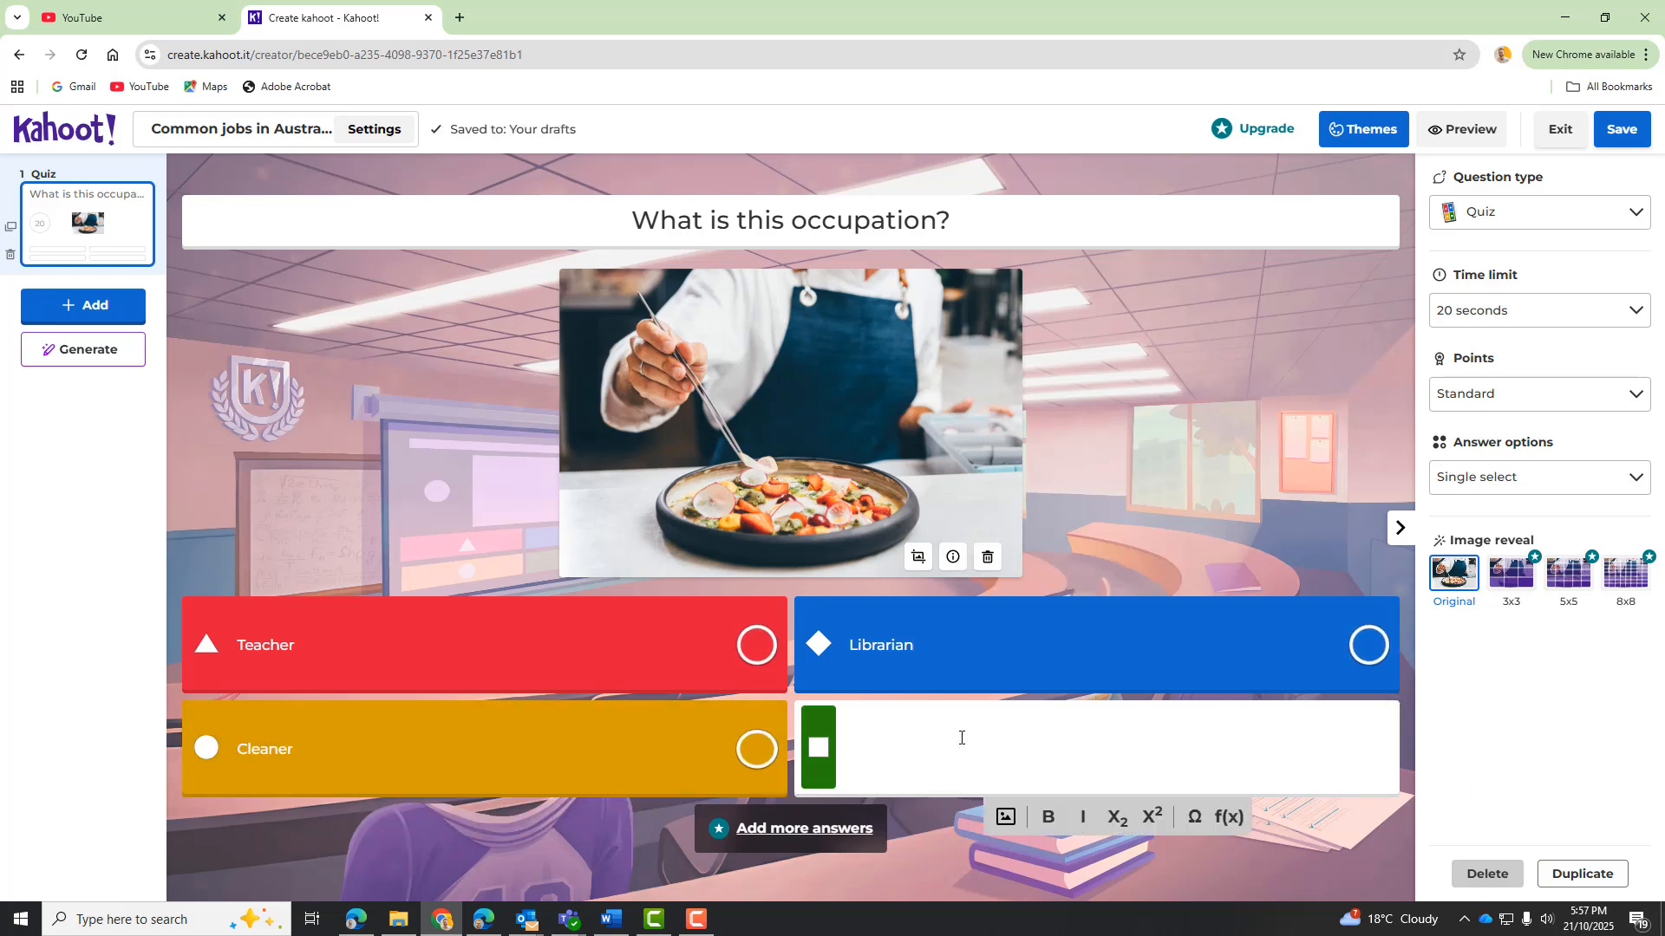
text(Chef)
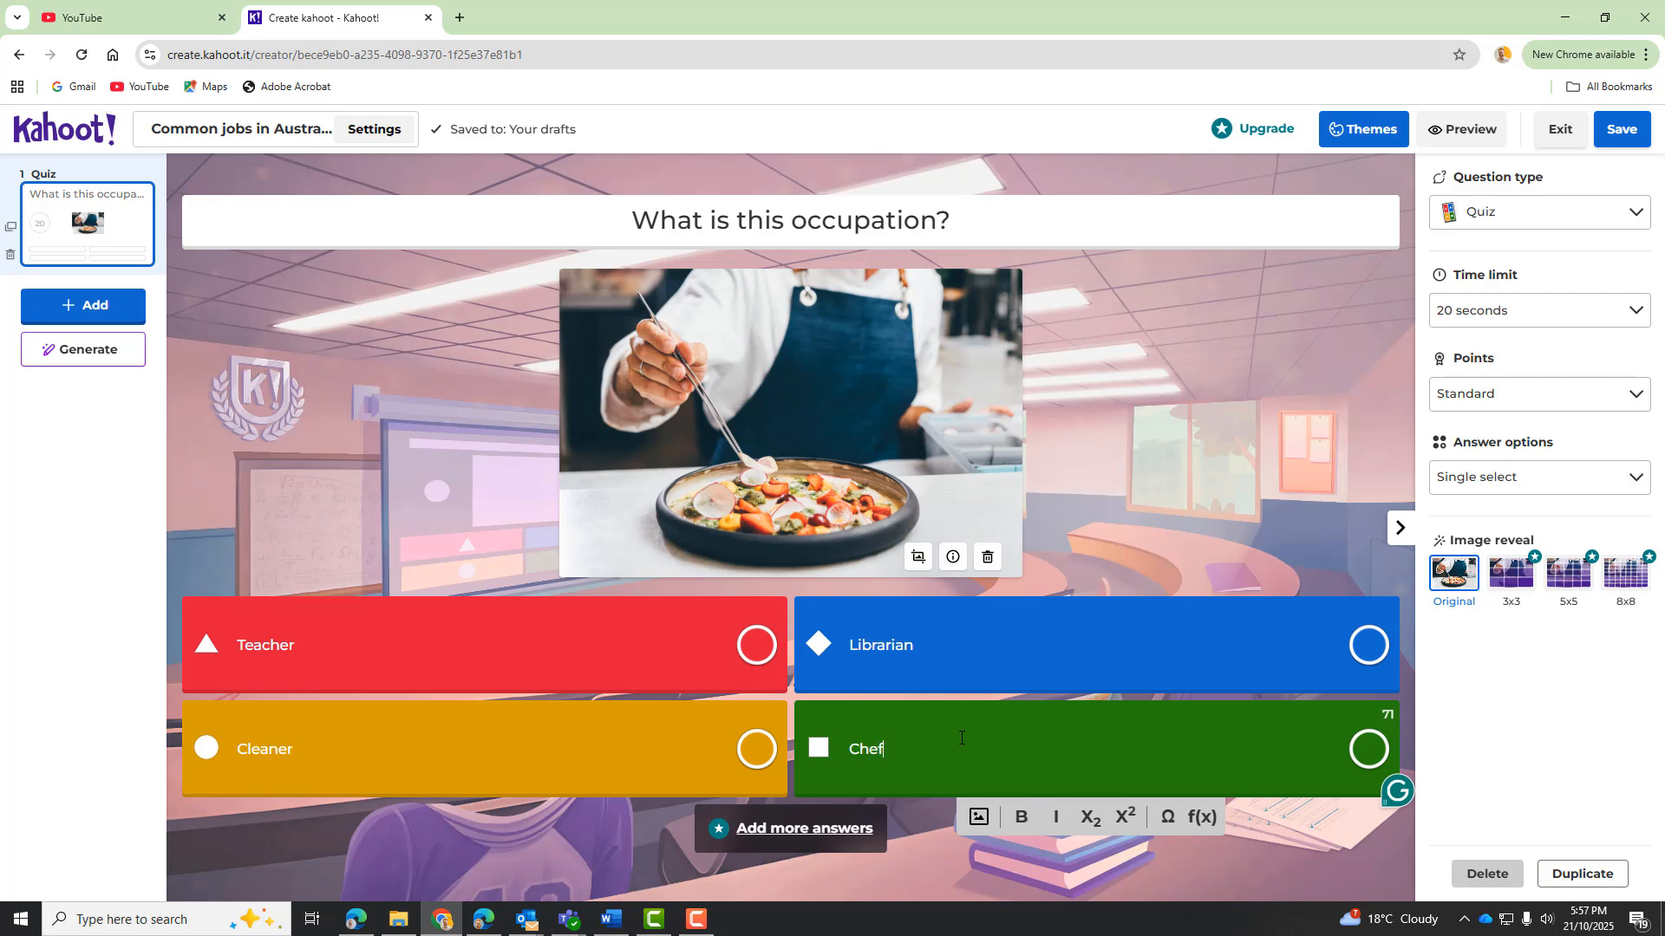
click(1370, 749)
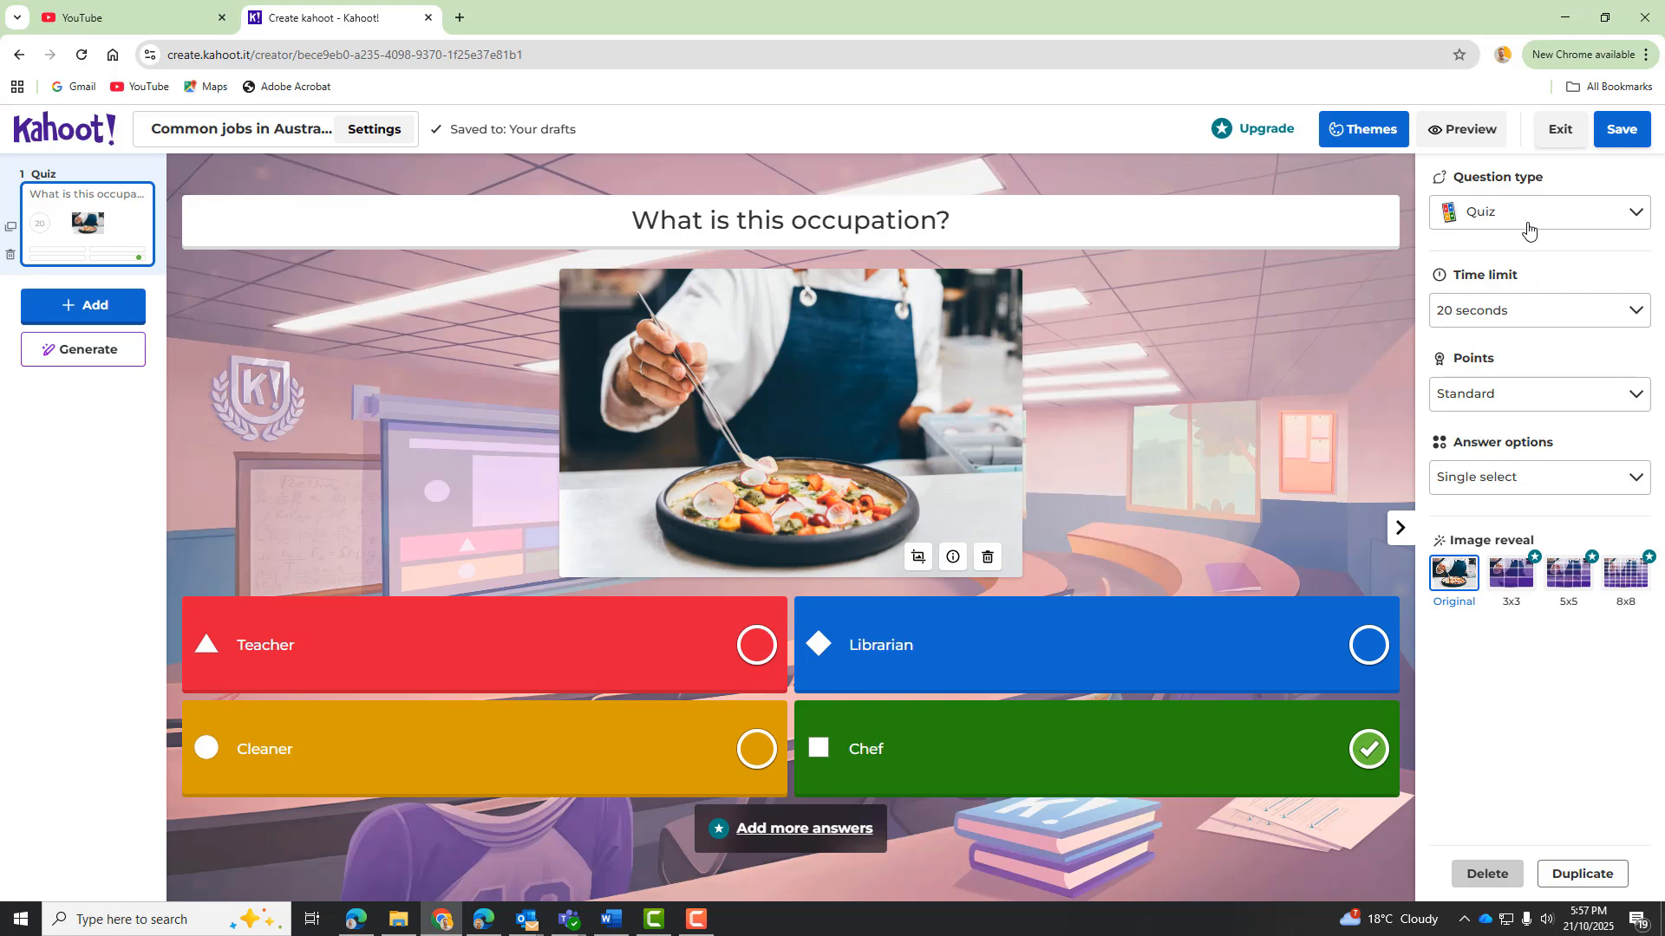
- Set the question's time limit to 30 seconds and view the available answer options
click(1525, 322)
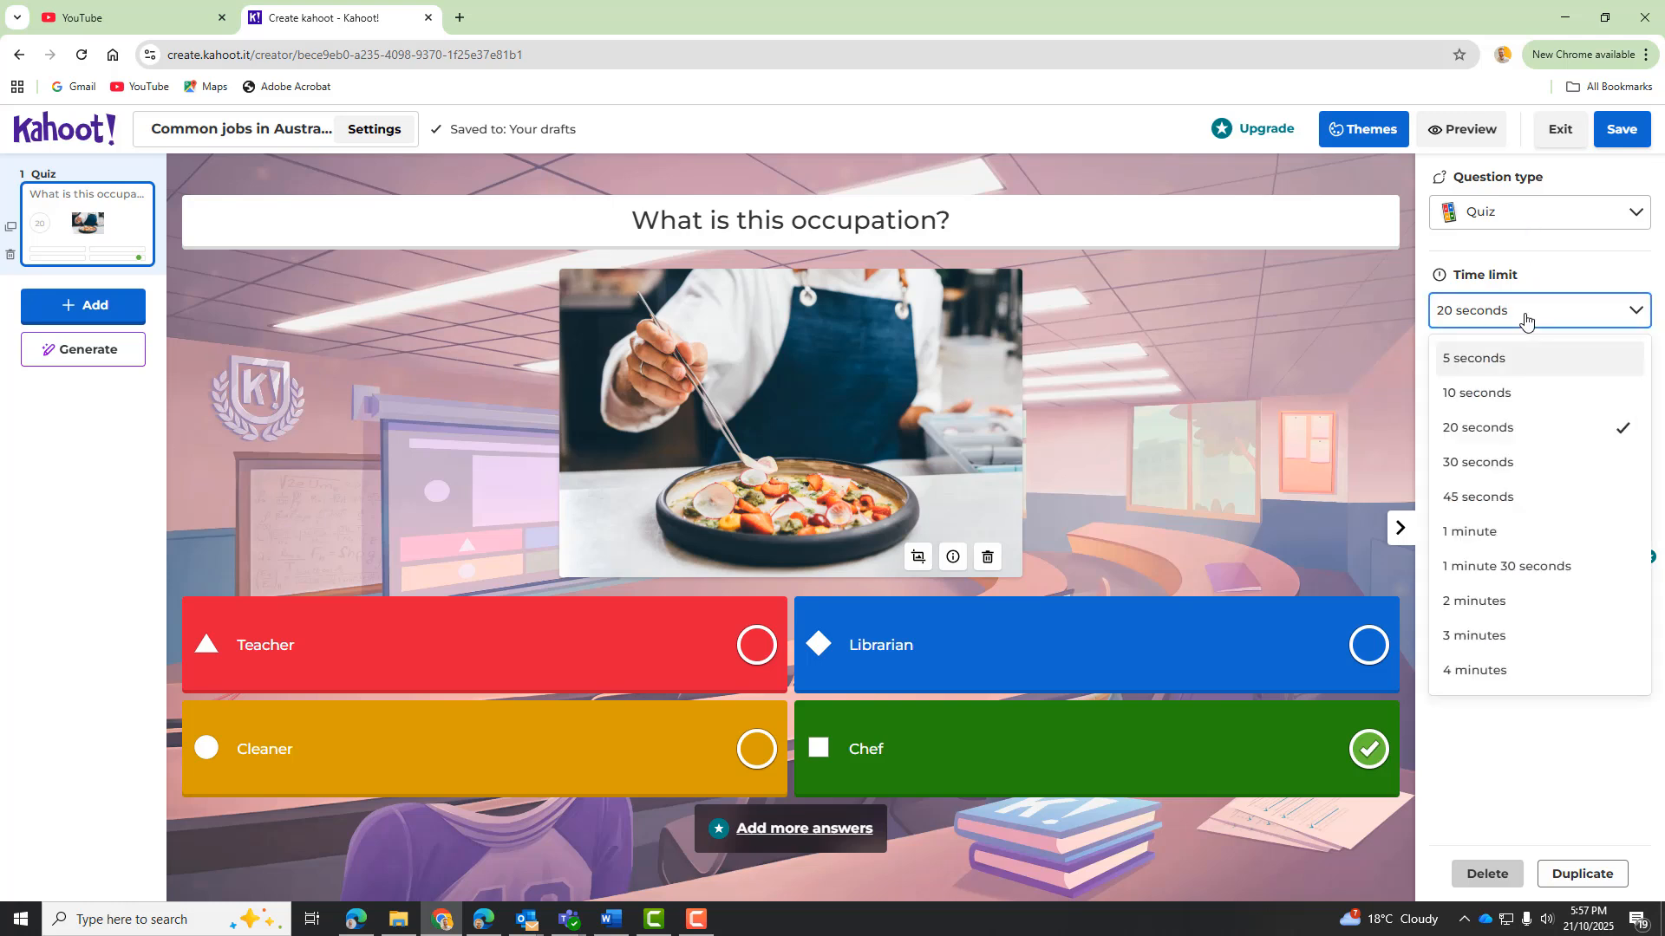
click(1517, 465)
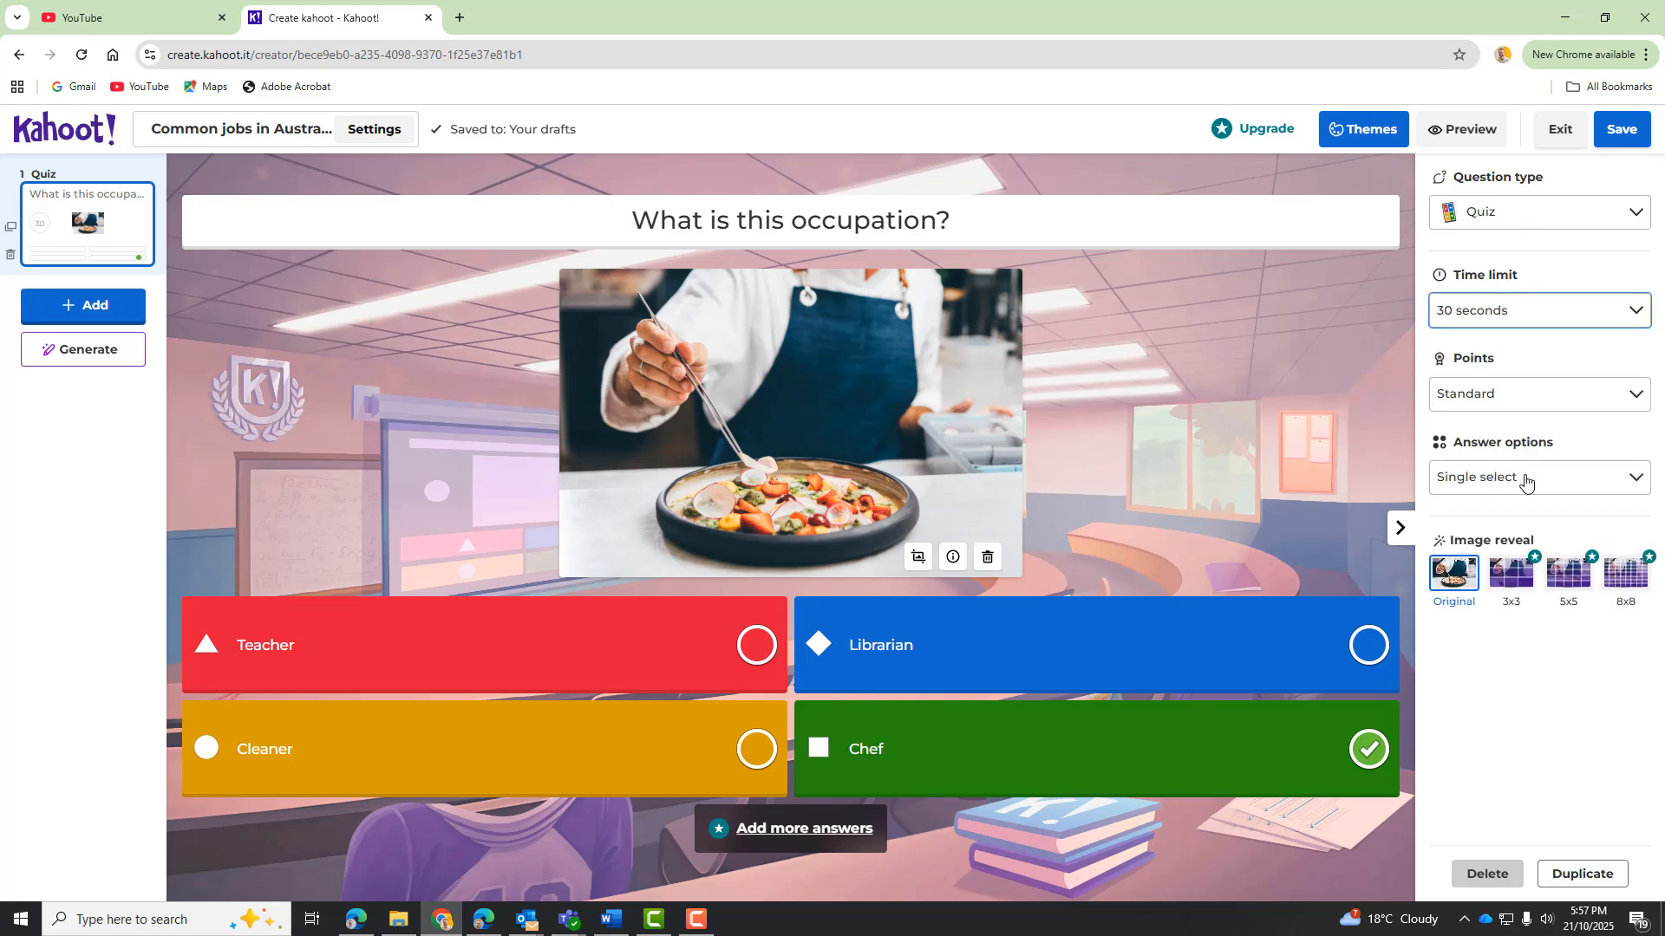
click(1525, 482)
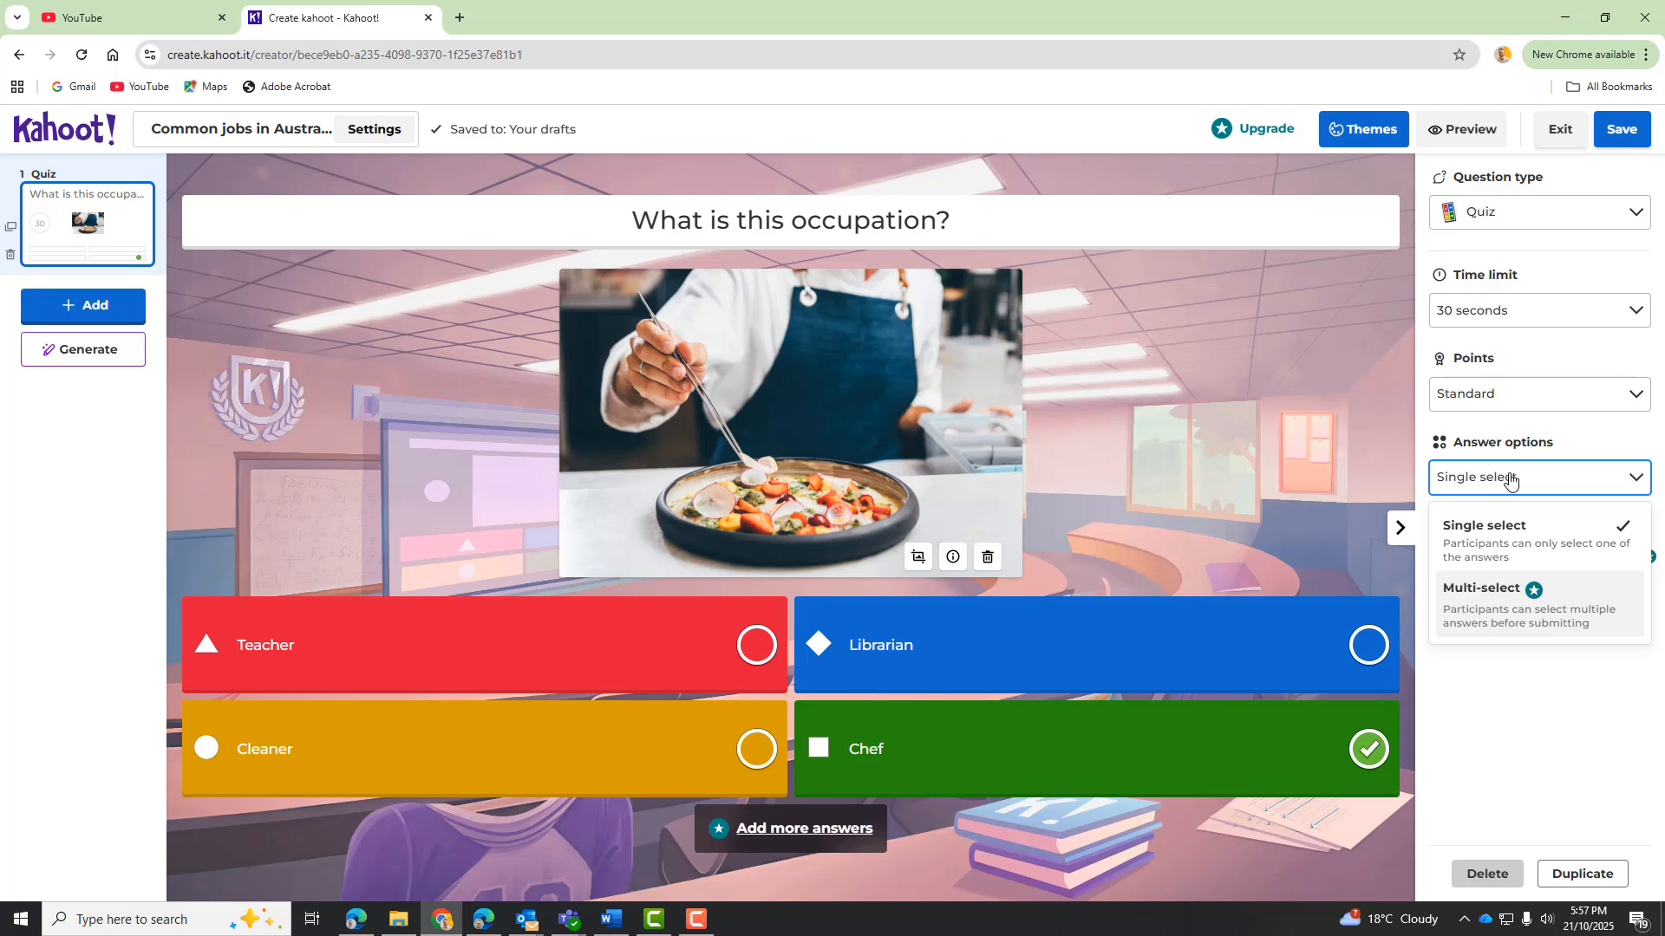
click(1510, 480)
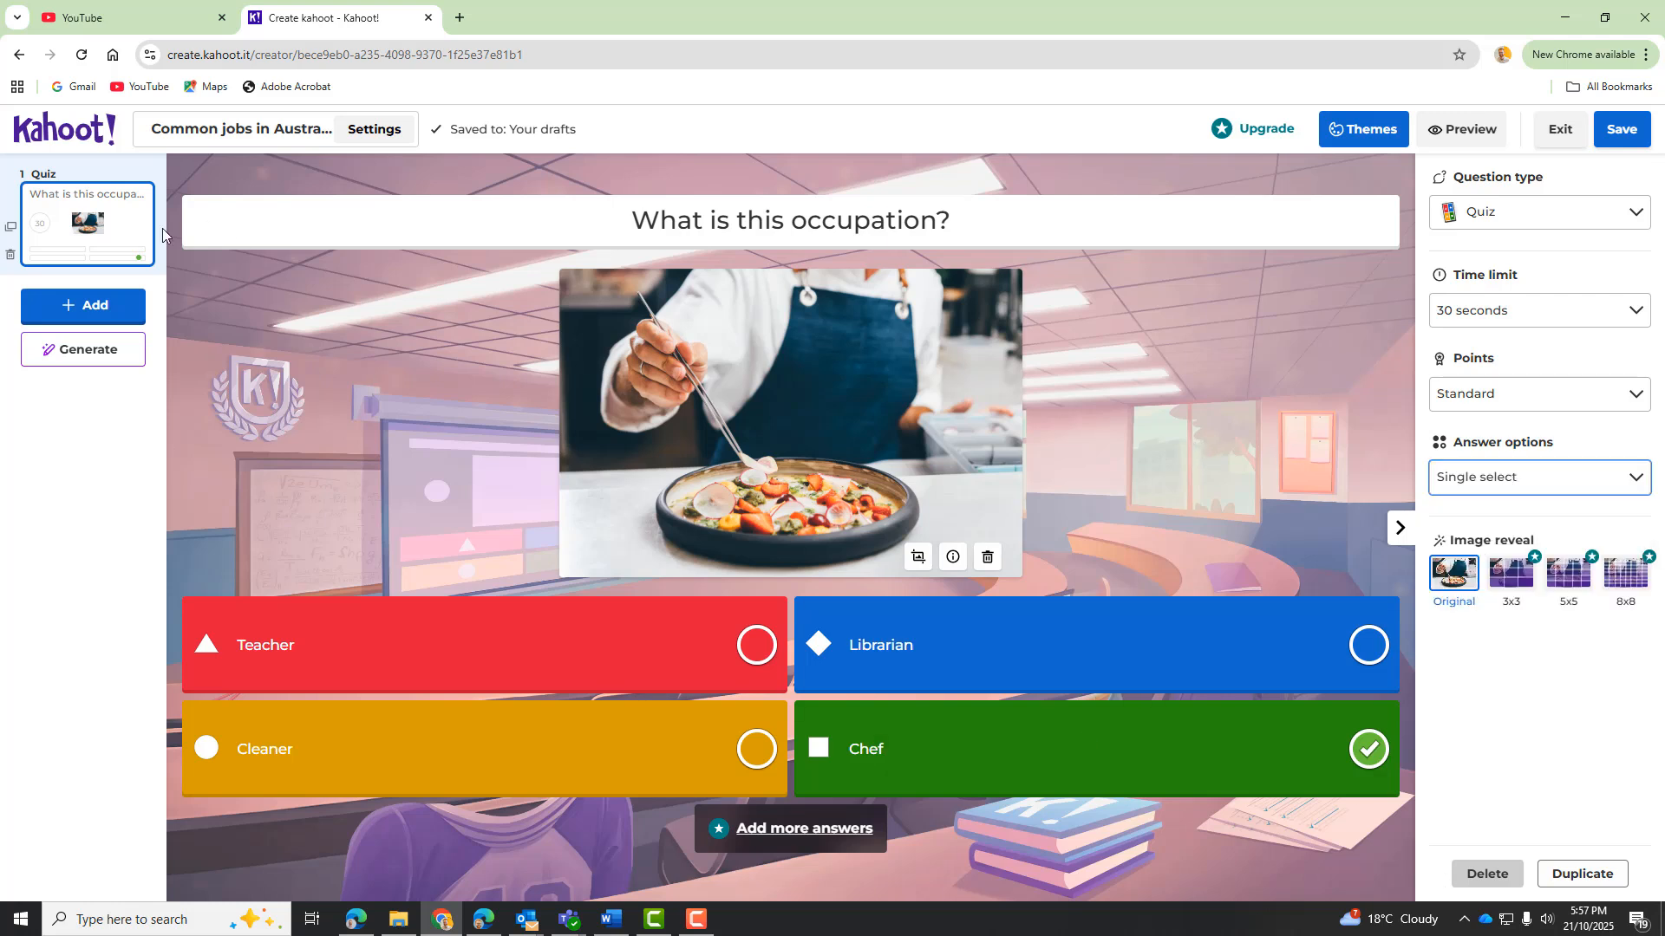
- Add a true or false question with the text "This is a picture of a cleaner"
click(83, 312)
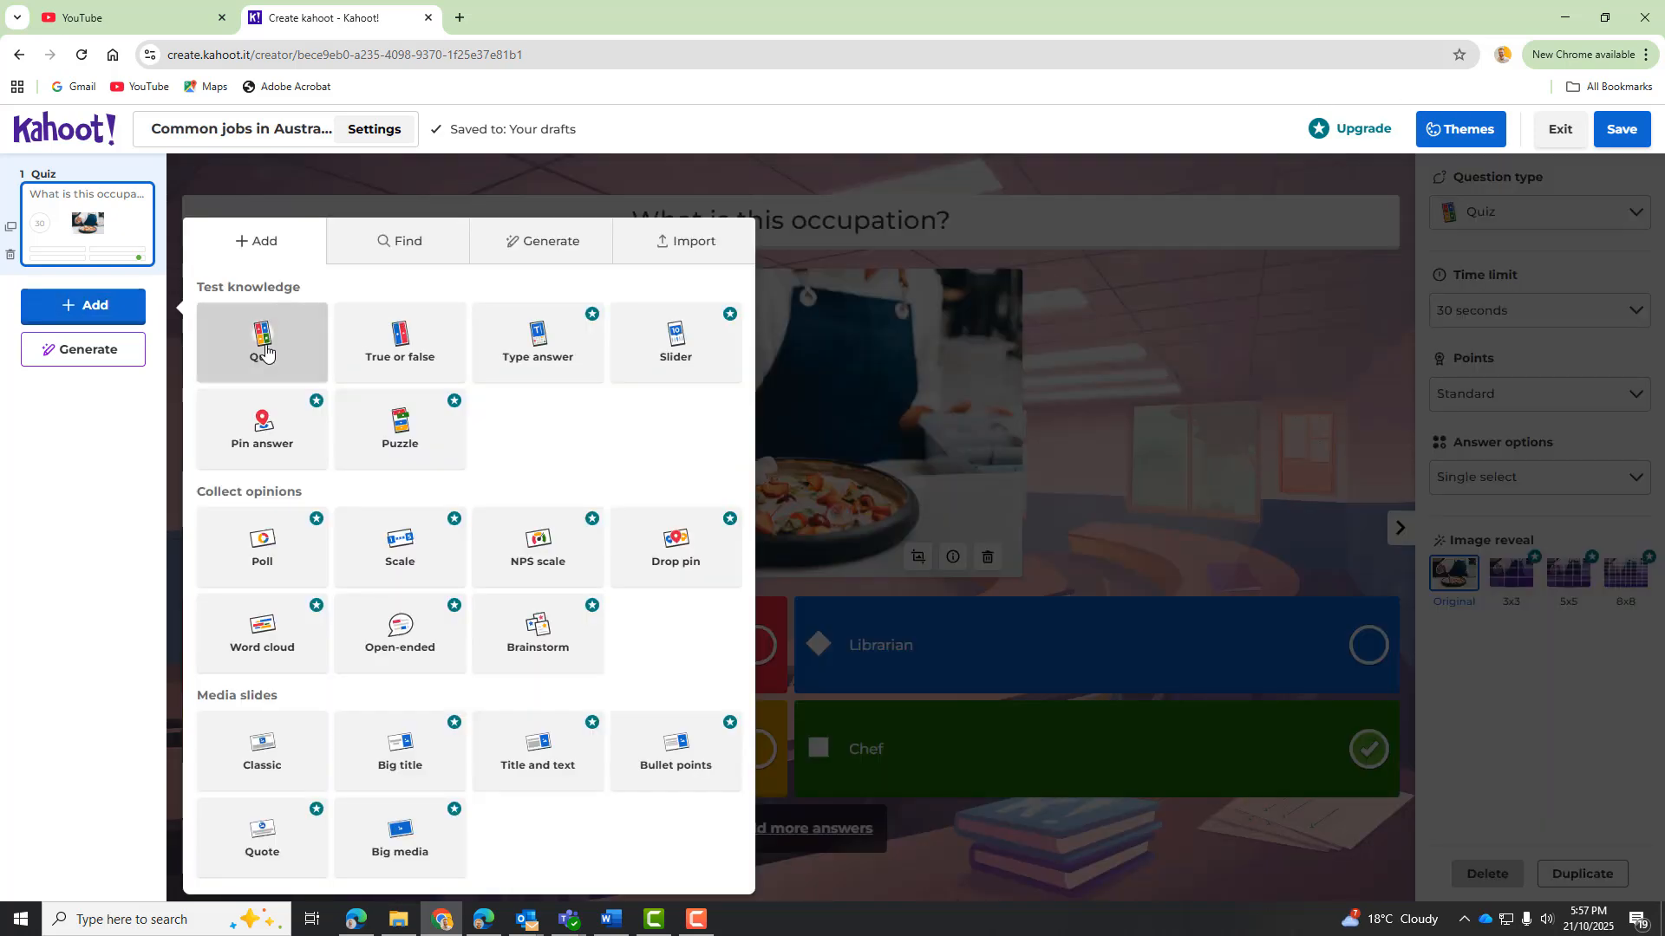
click(400, 345)
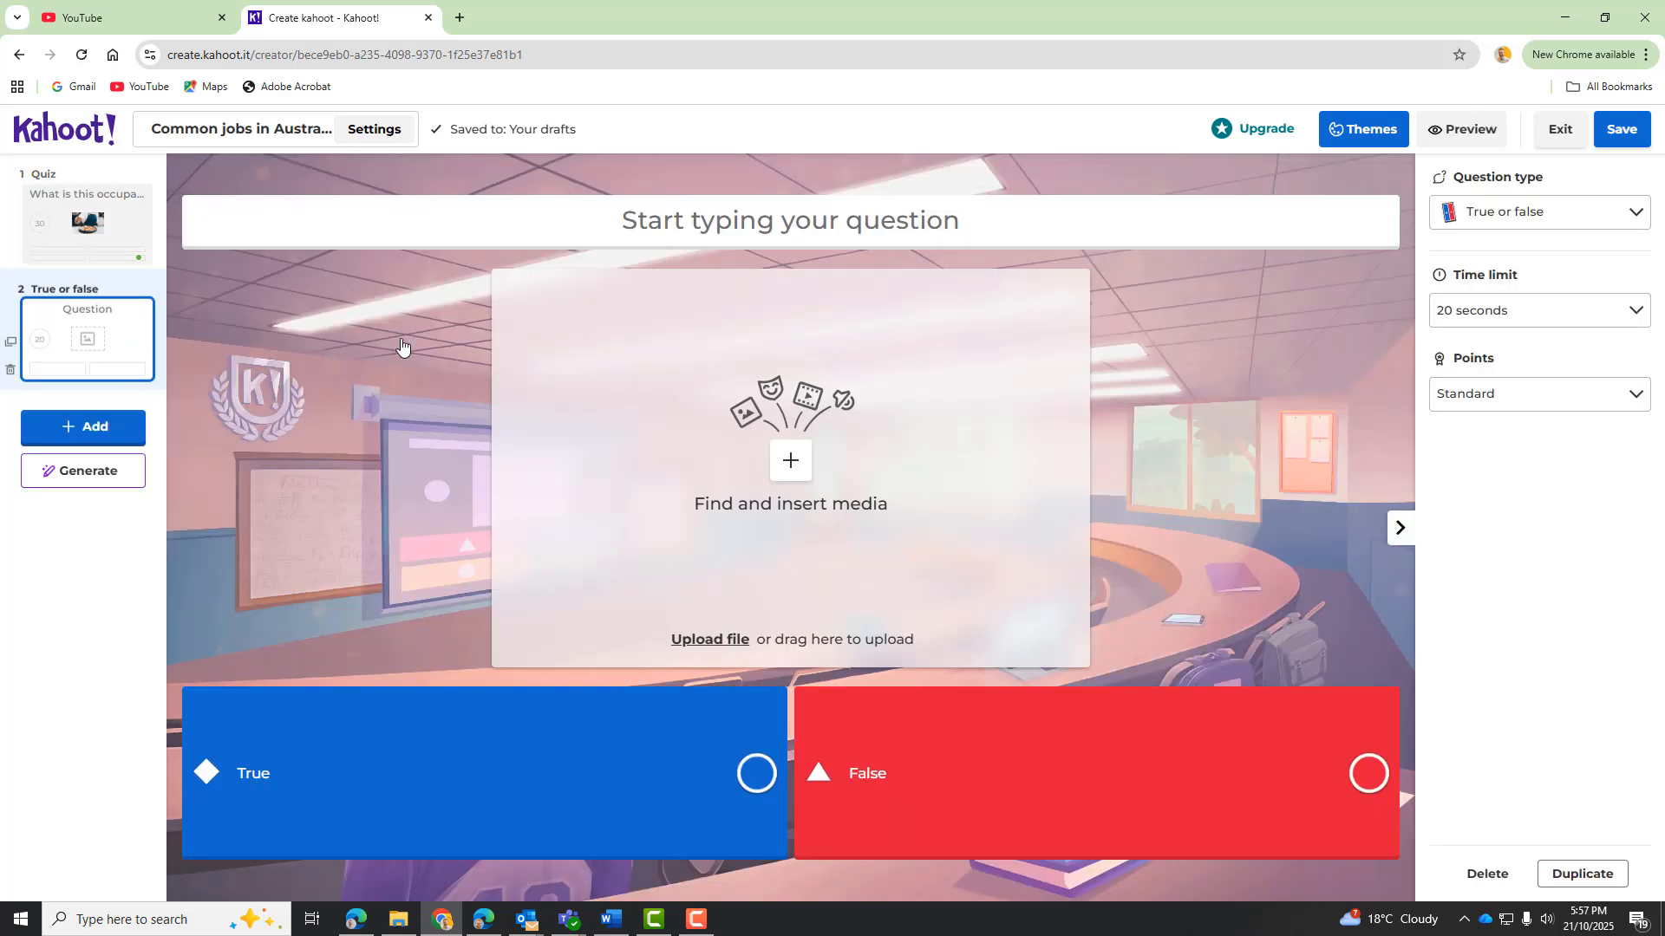
click(607, 215)
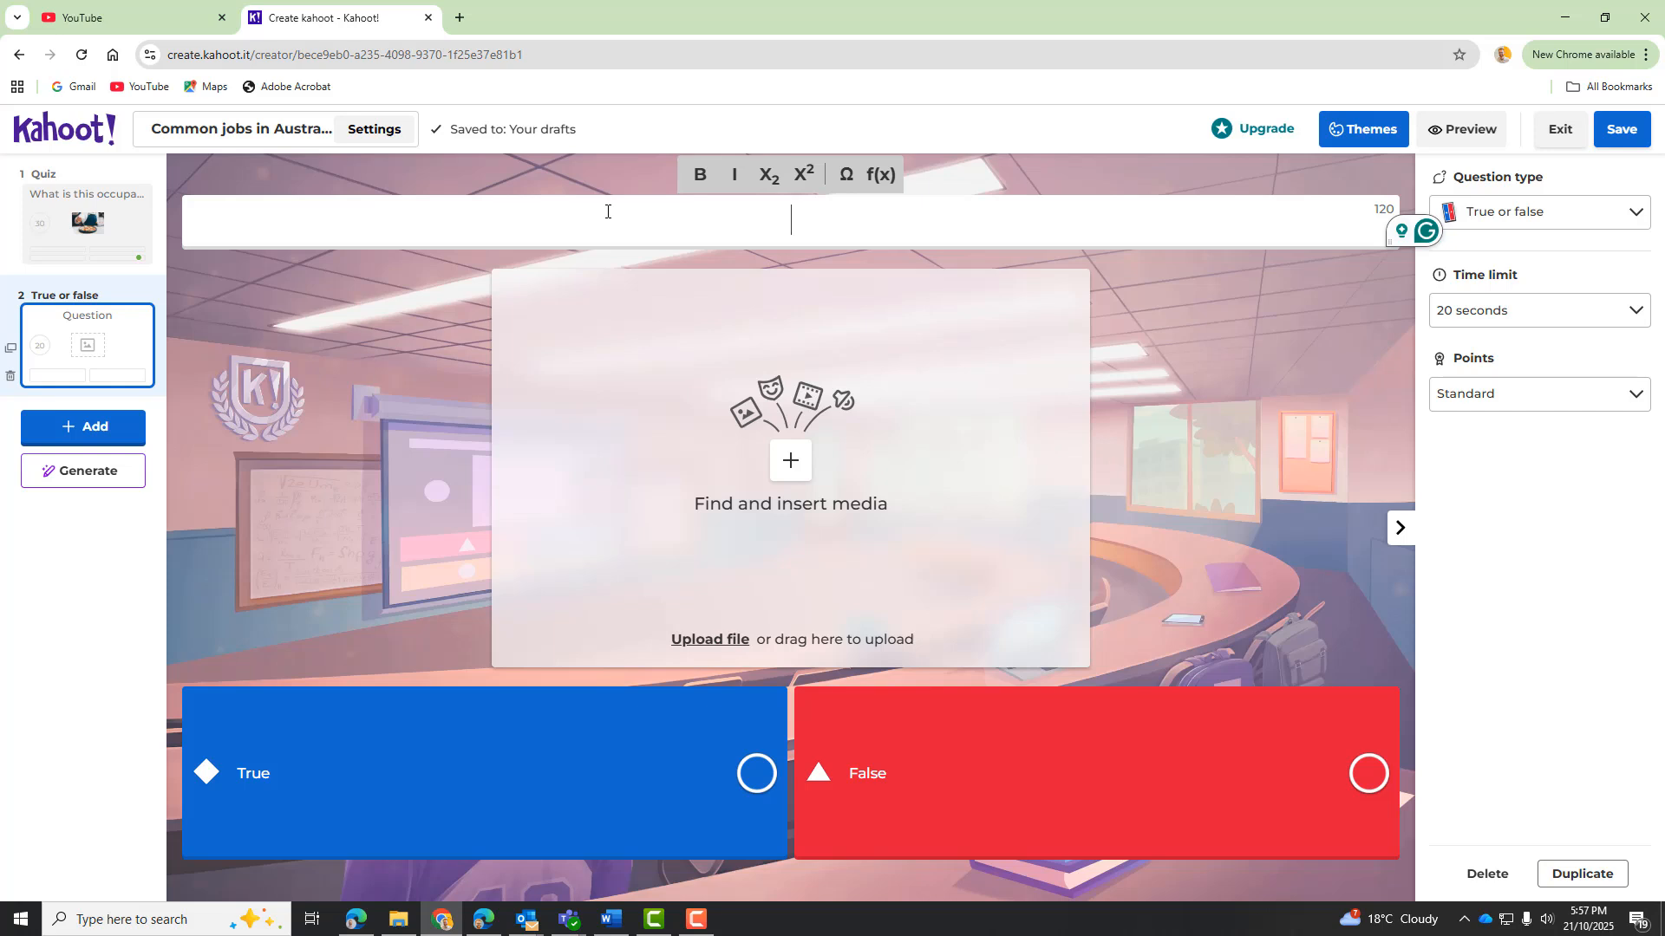
text(this)
key(BackSpace)
key(BackSpace)
key(BackSpace)
key(BackSpace)
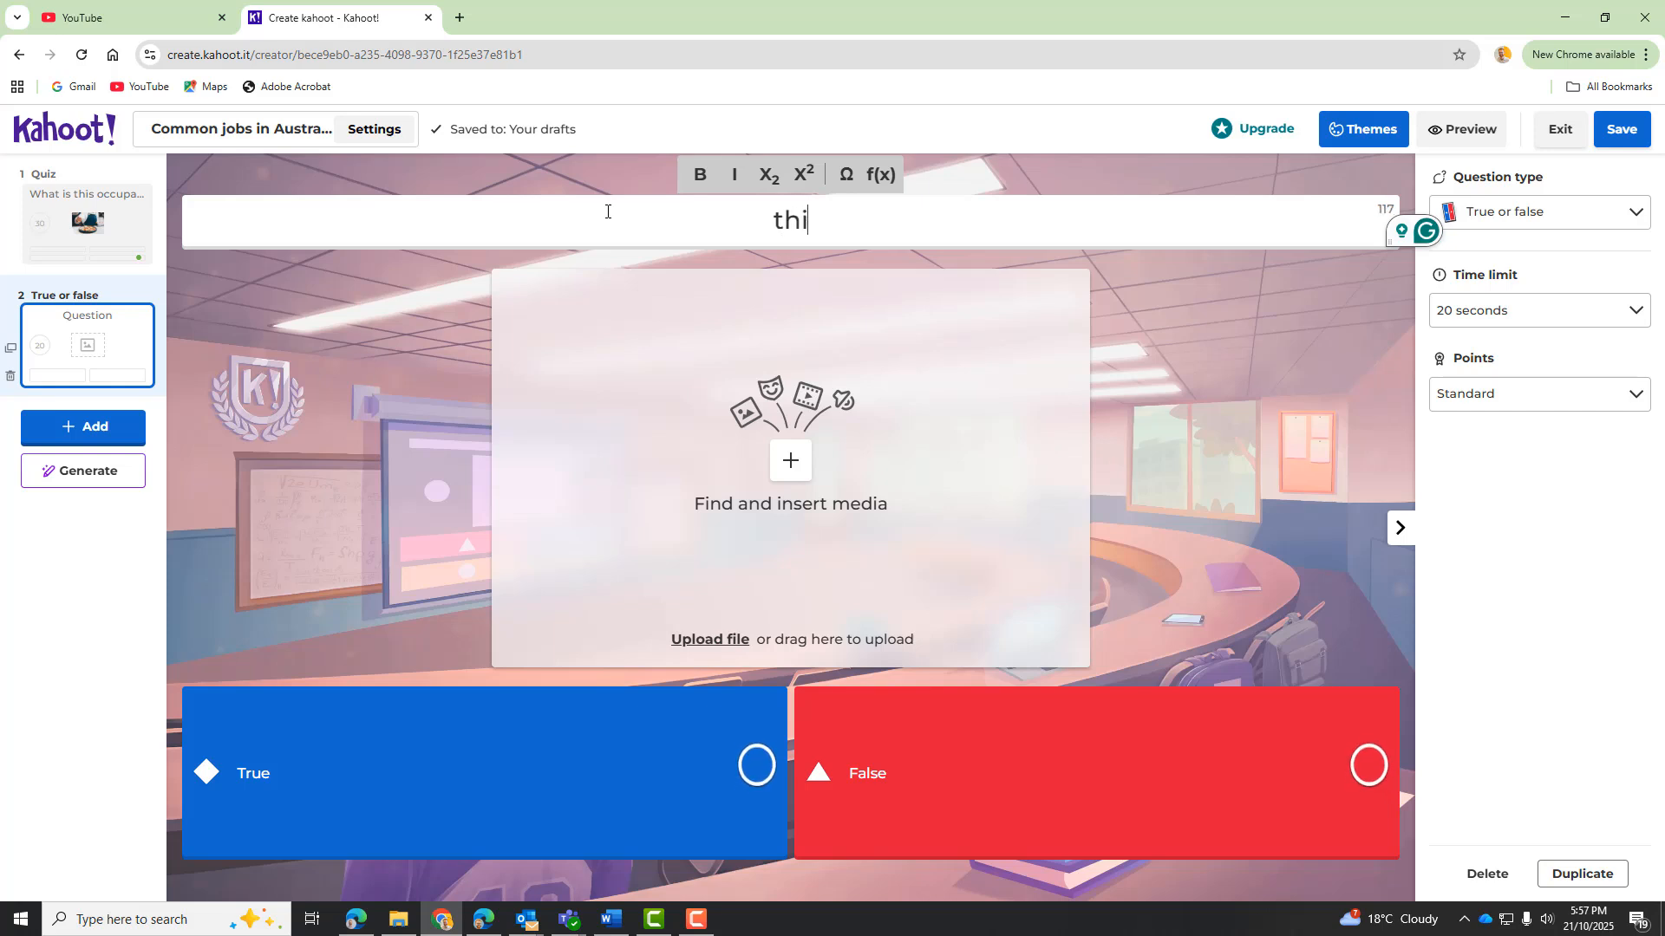
text(th)
key(BackSpace)
key(BackSpace)
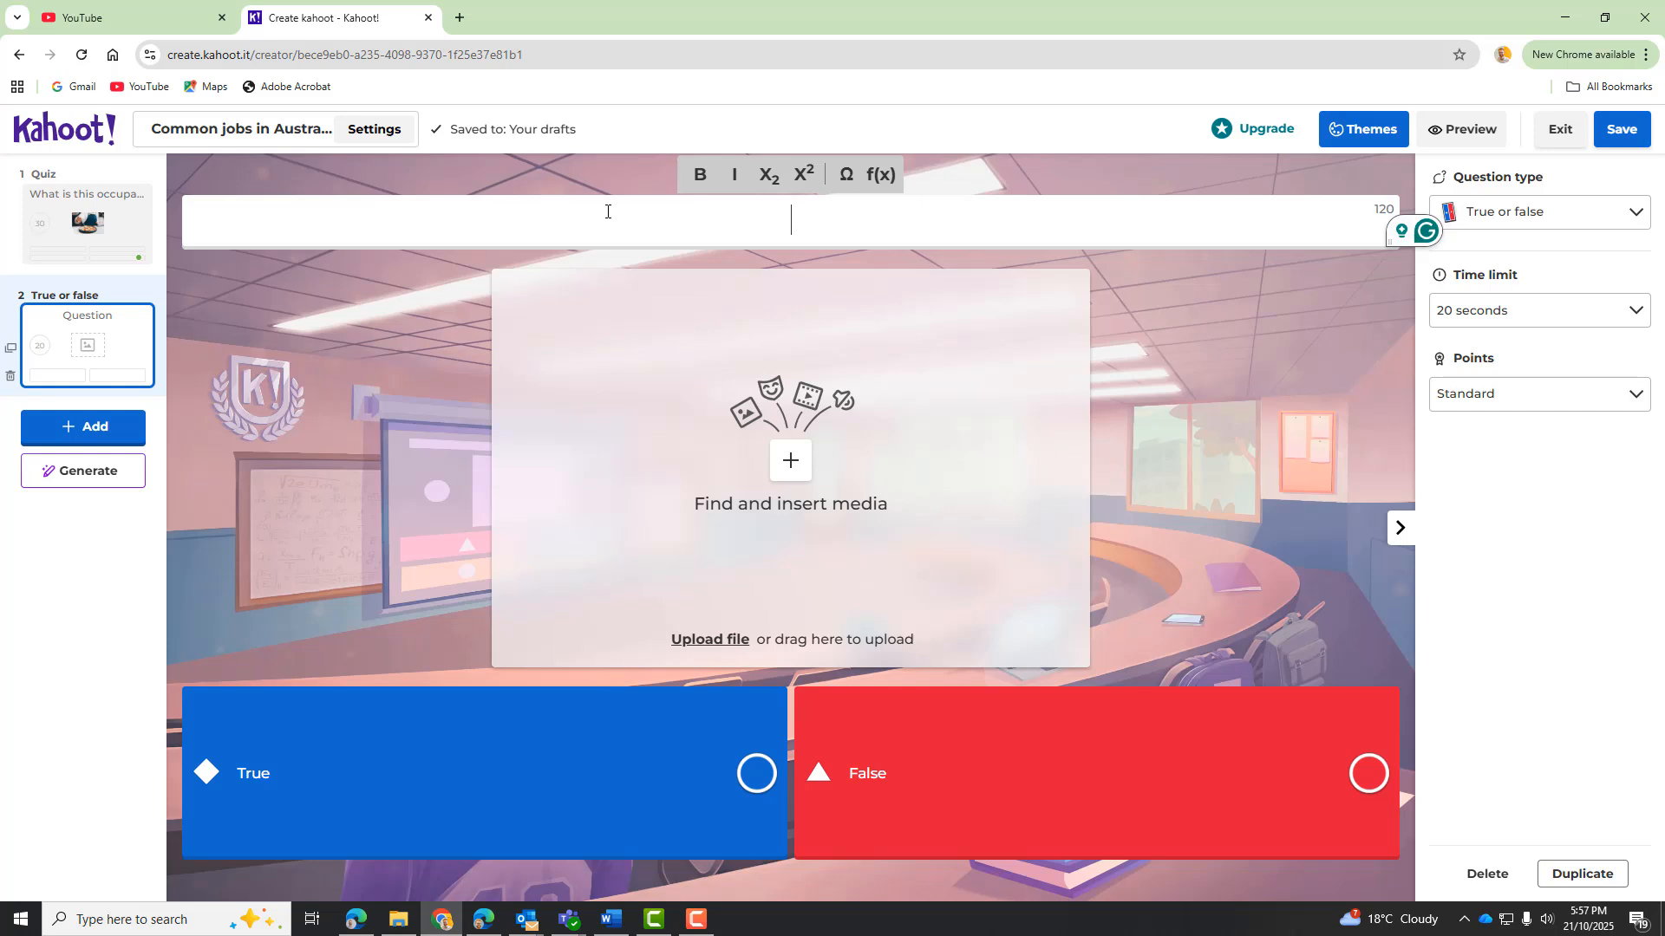
text(This is a pictu)
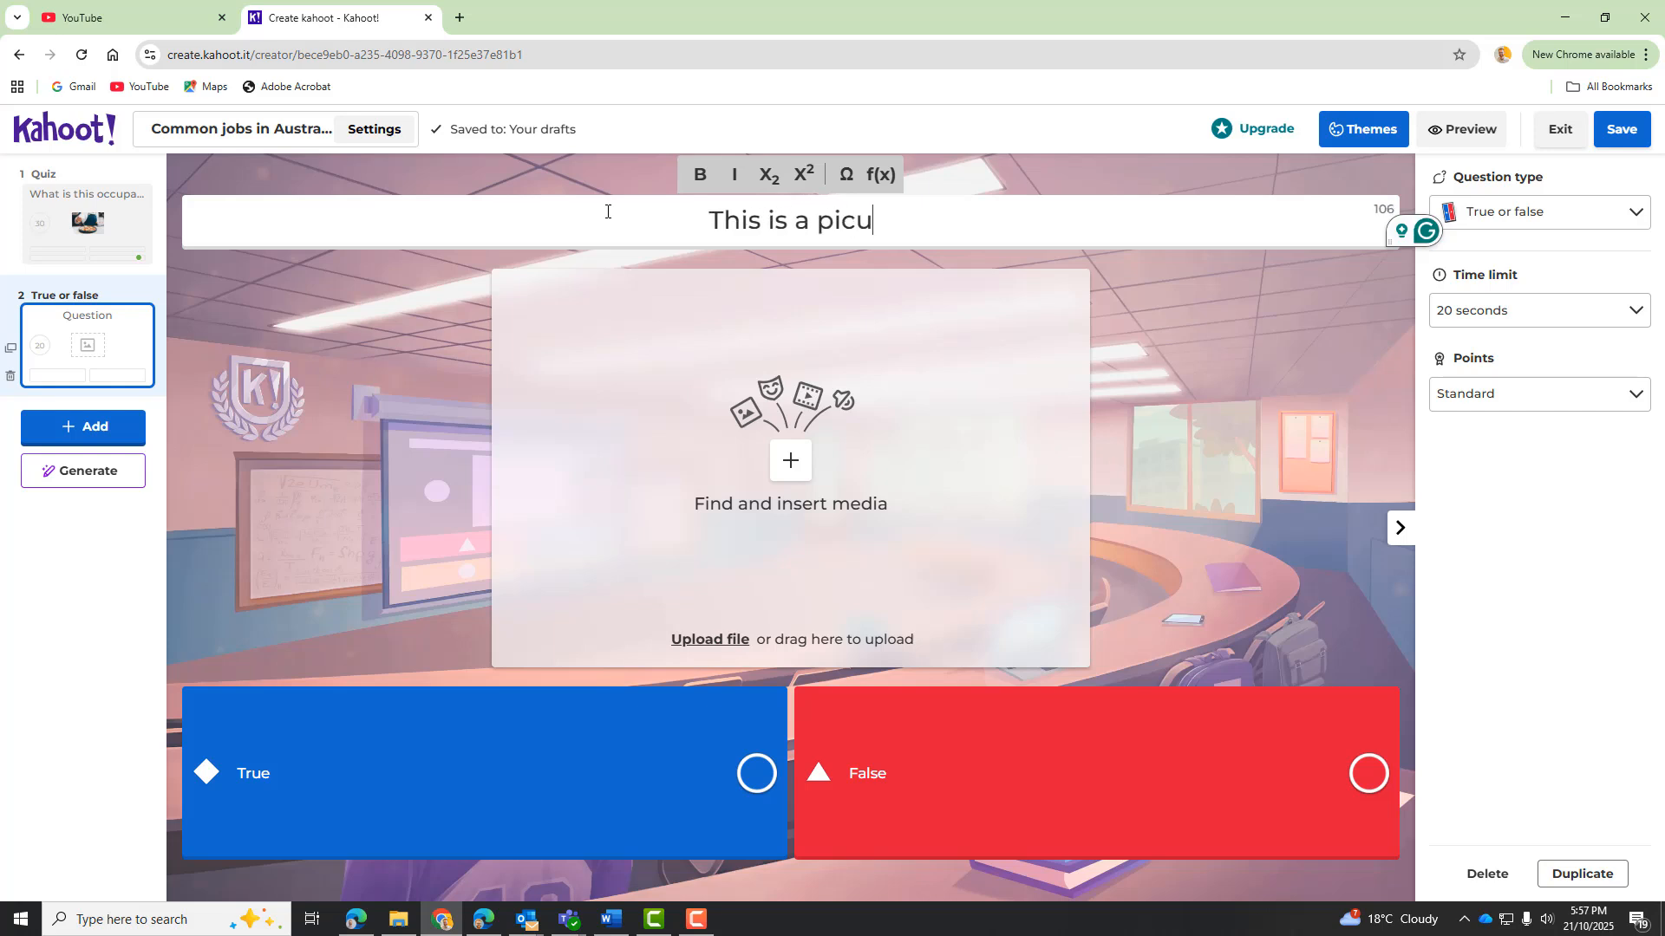
key(BackSpace)
text(ture of a)
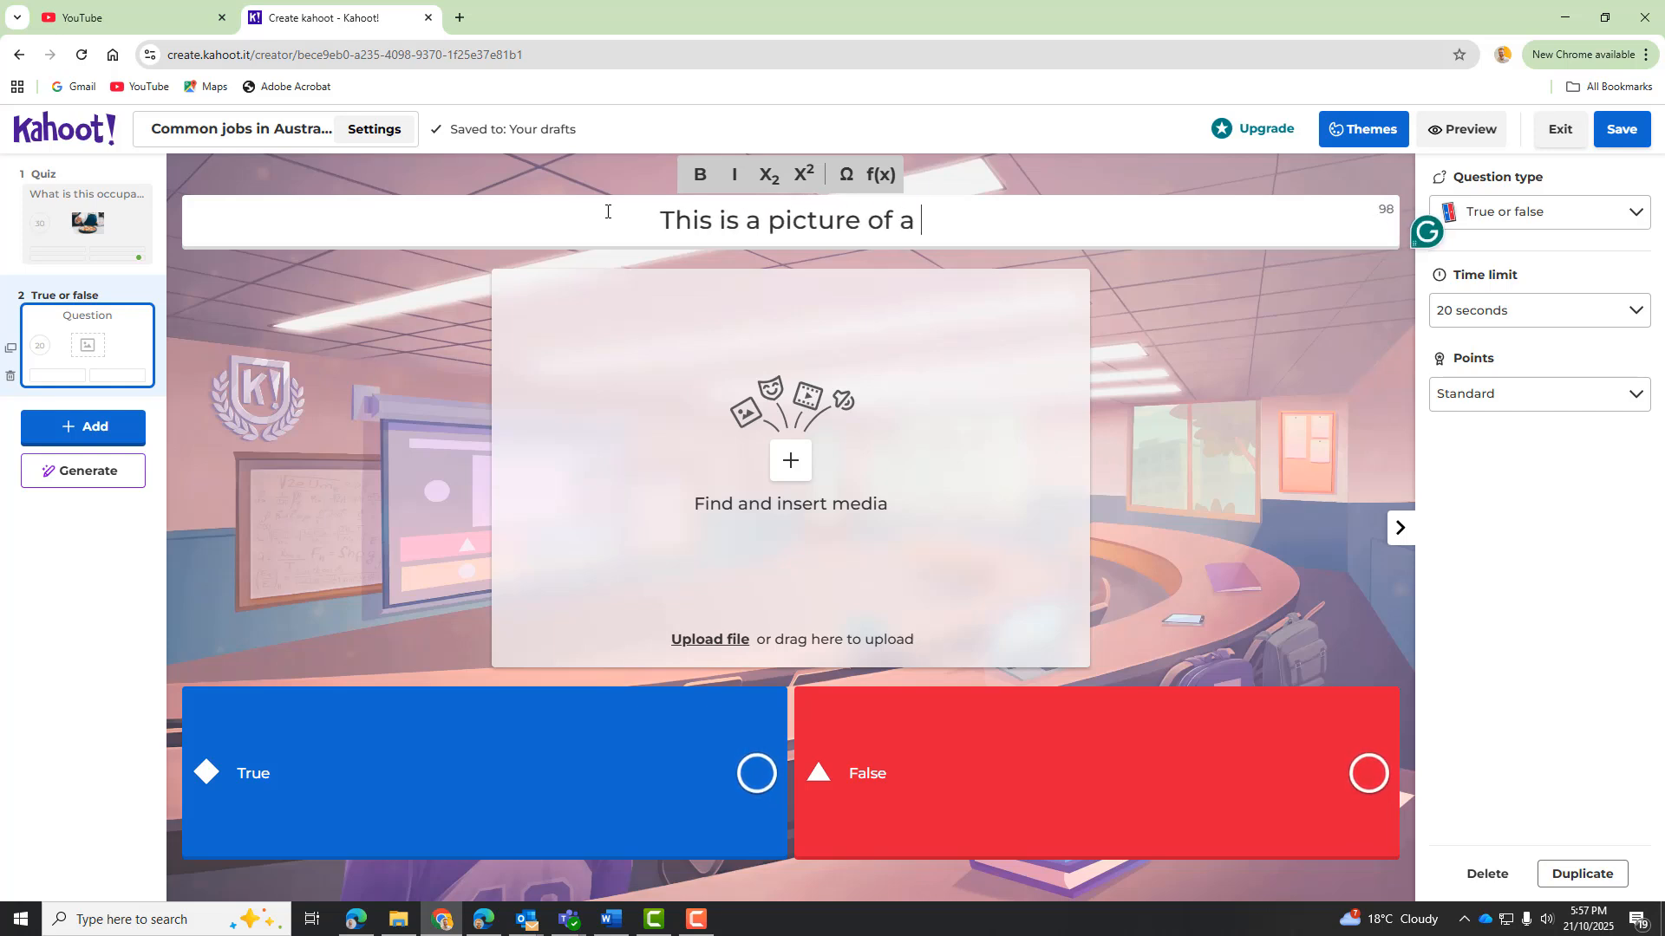
text( cleaner)
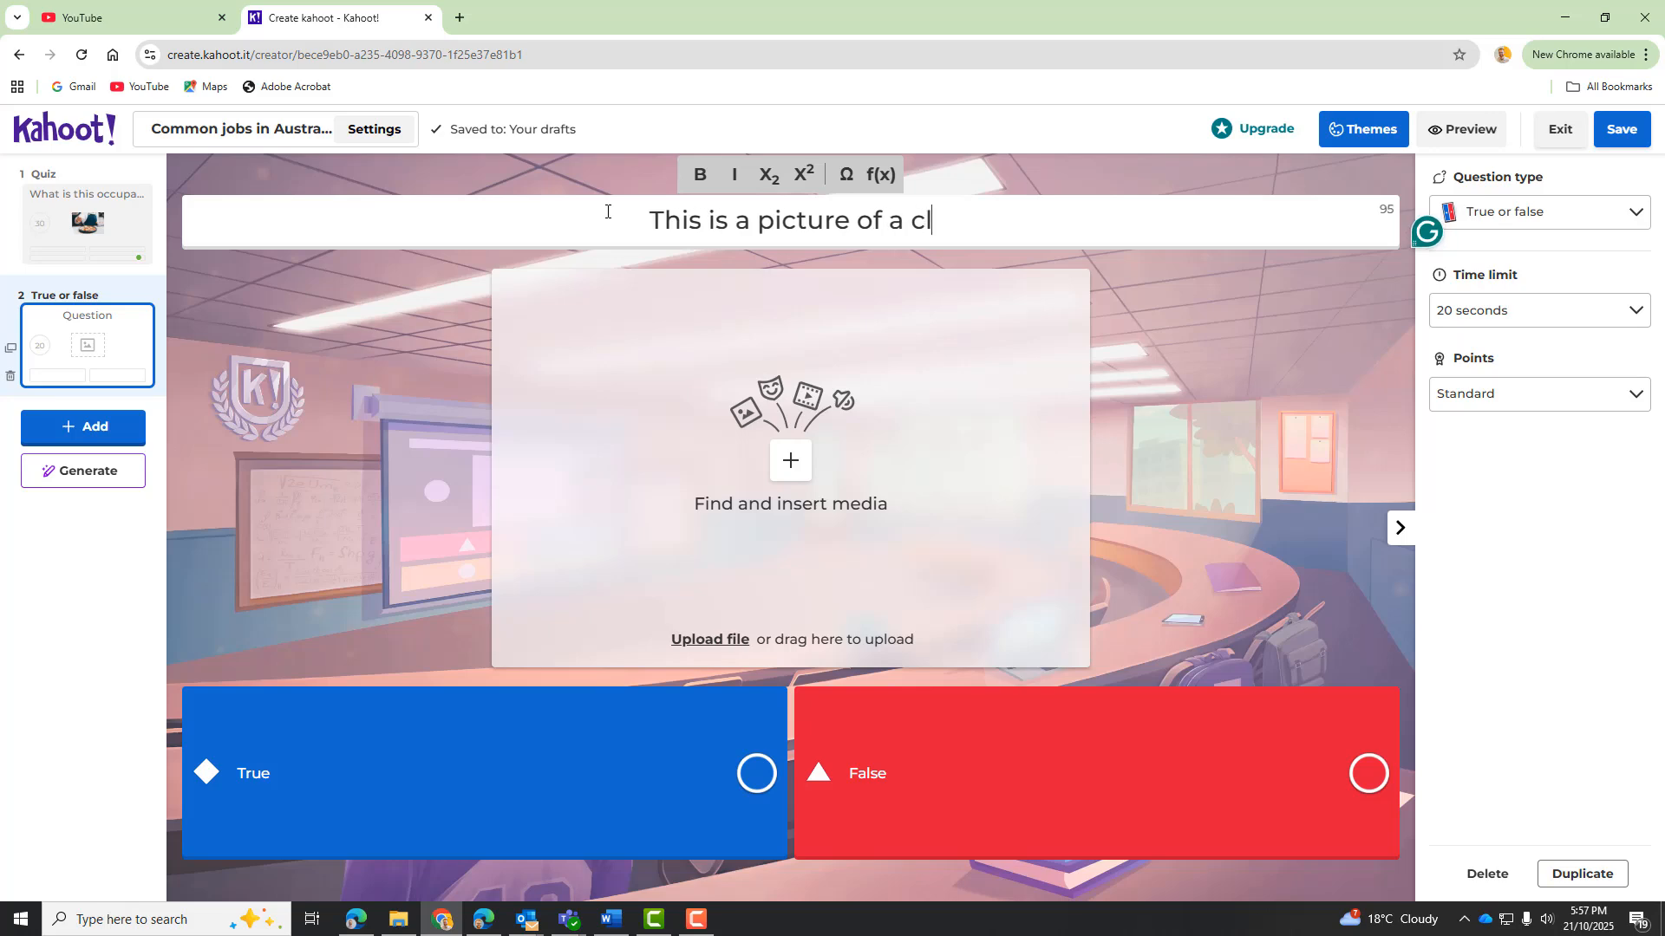
- Insert the Unsplash "cleaner" photo of a person mopping beside a blue door and mark True as the correct answer
click(791, 468)
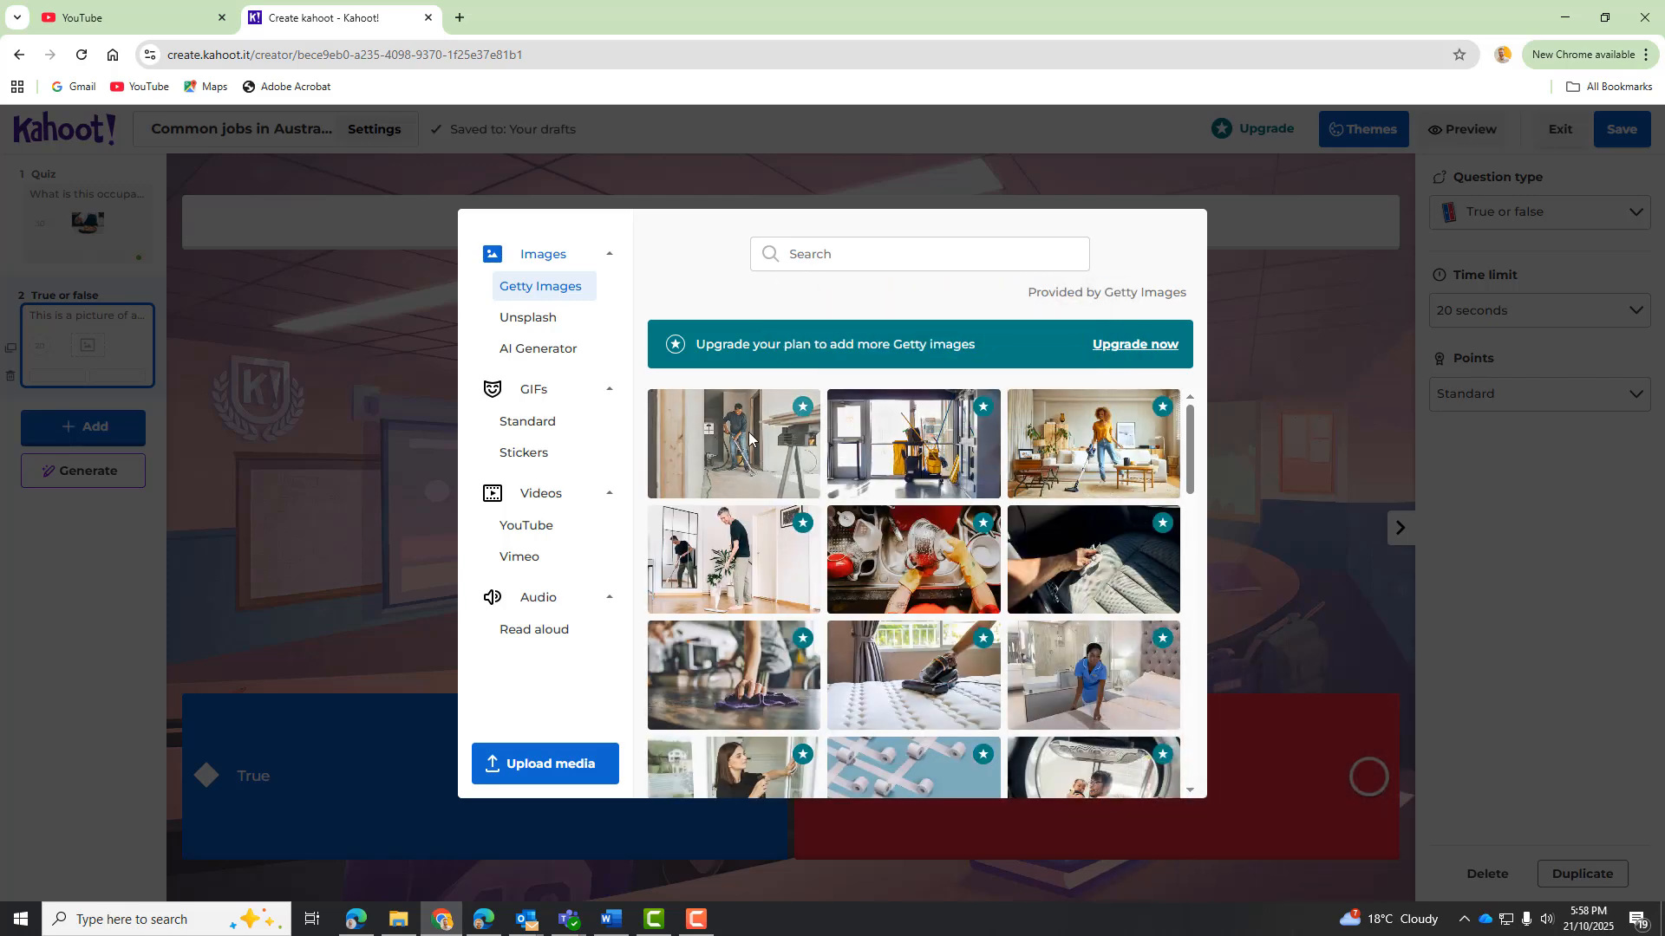
click(531, 318)
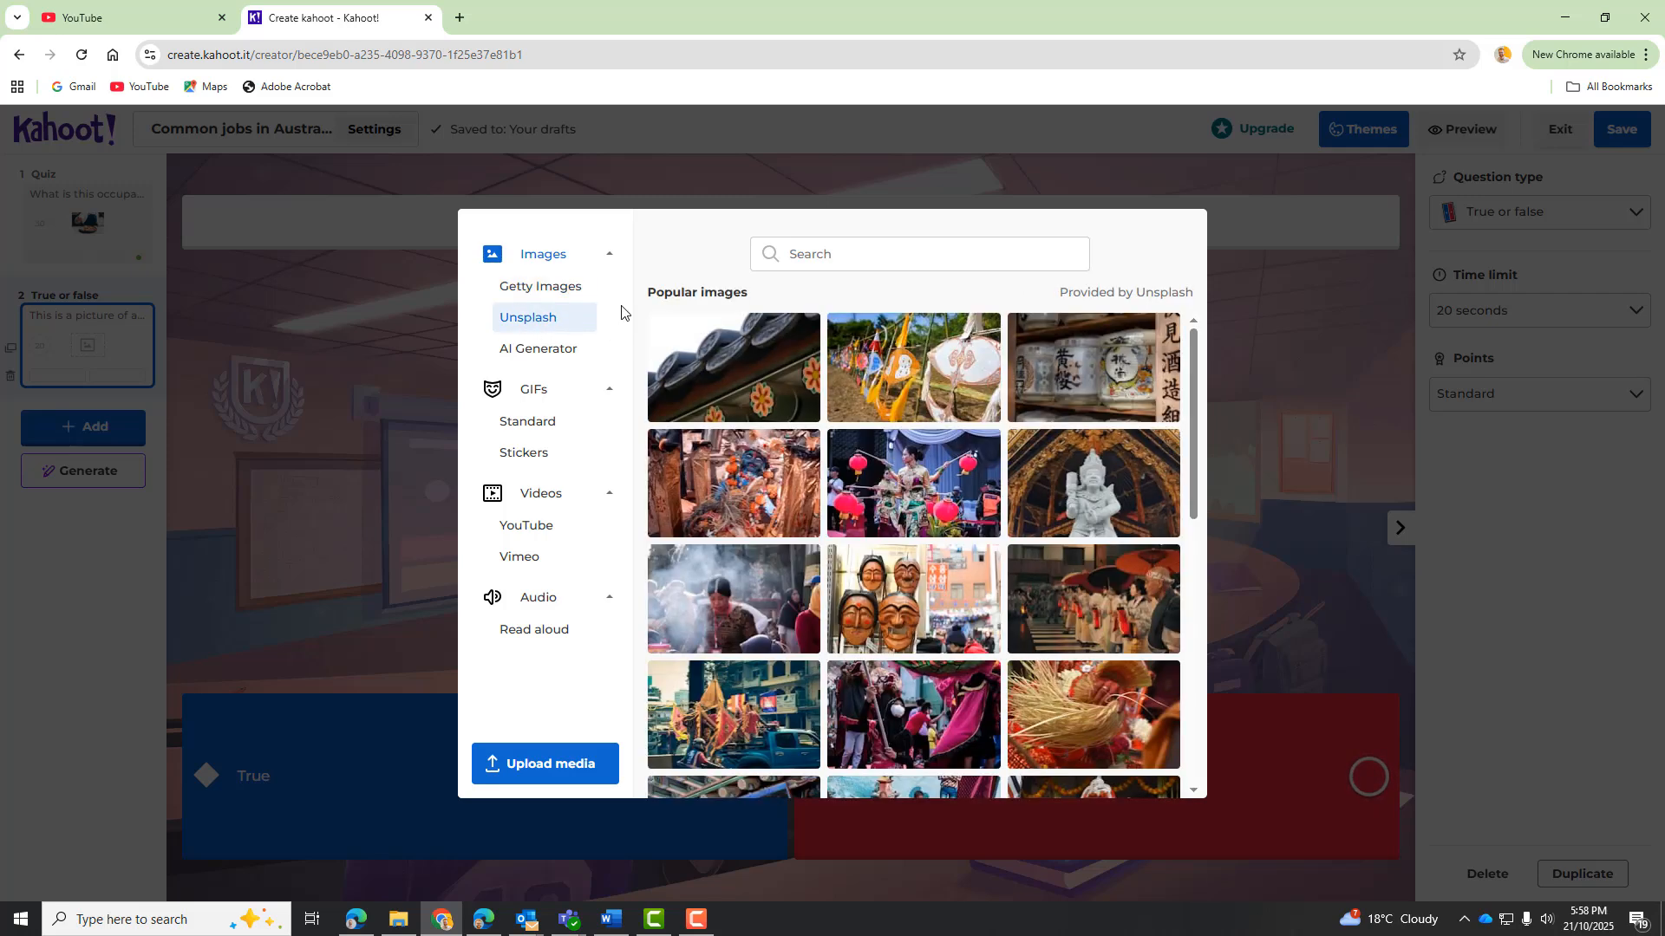
click(852, 258)
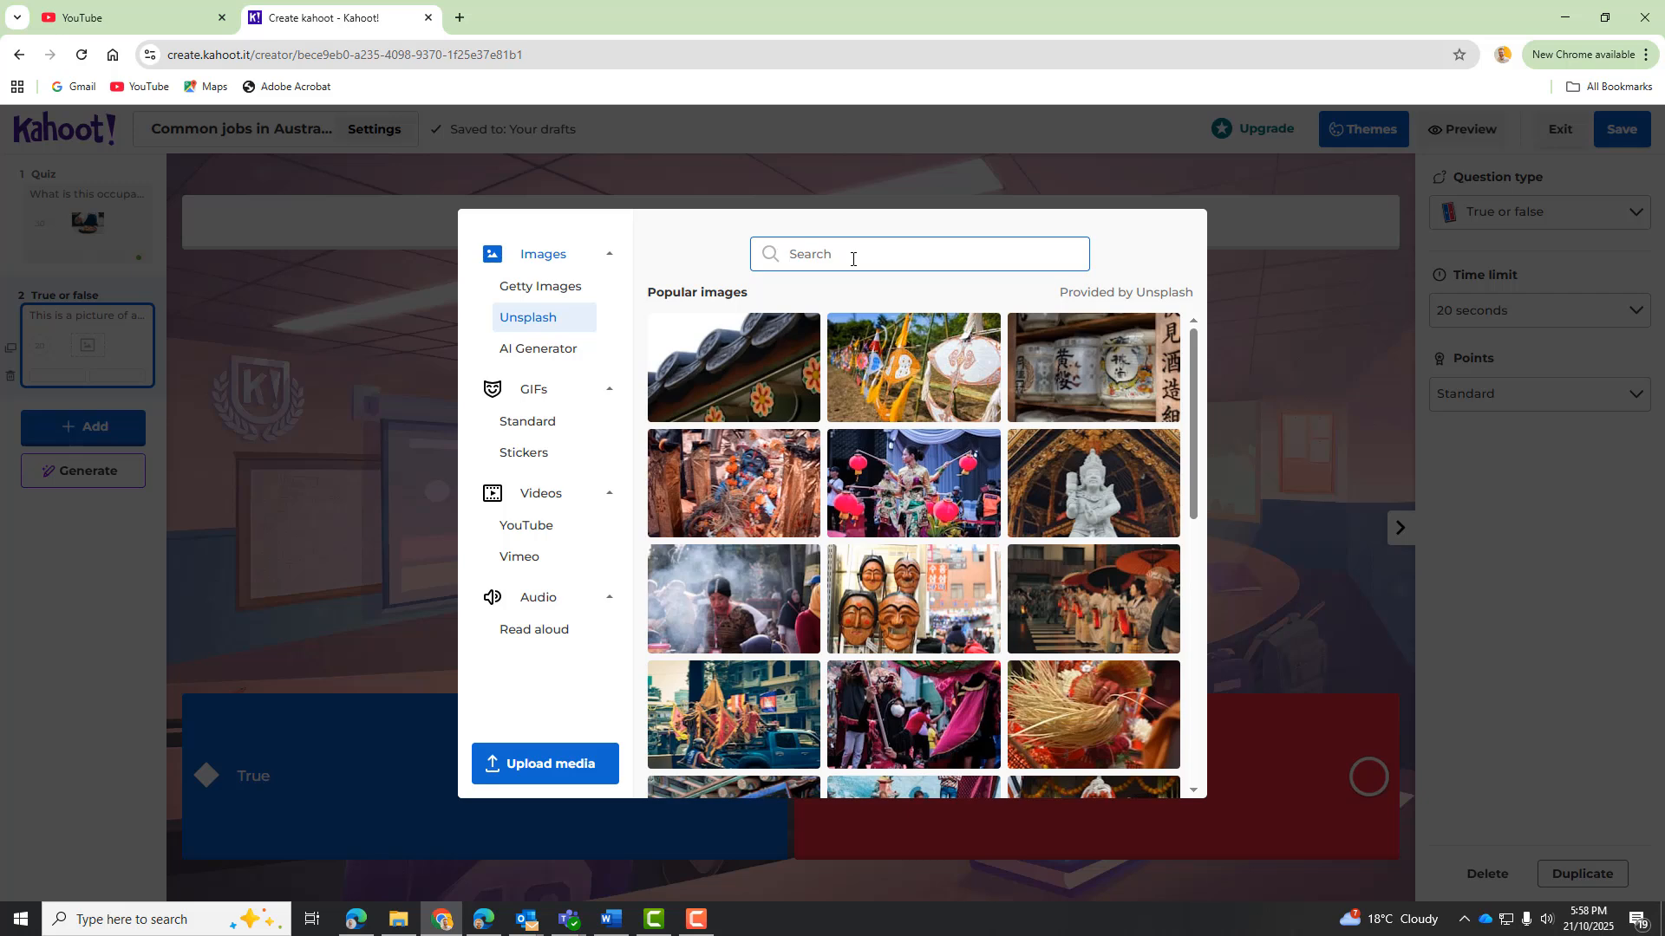
text(cleaner)
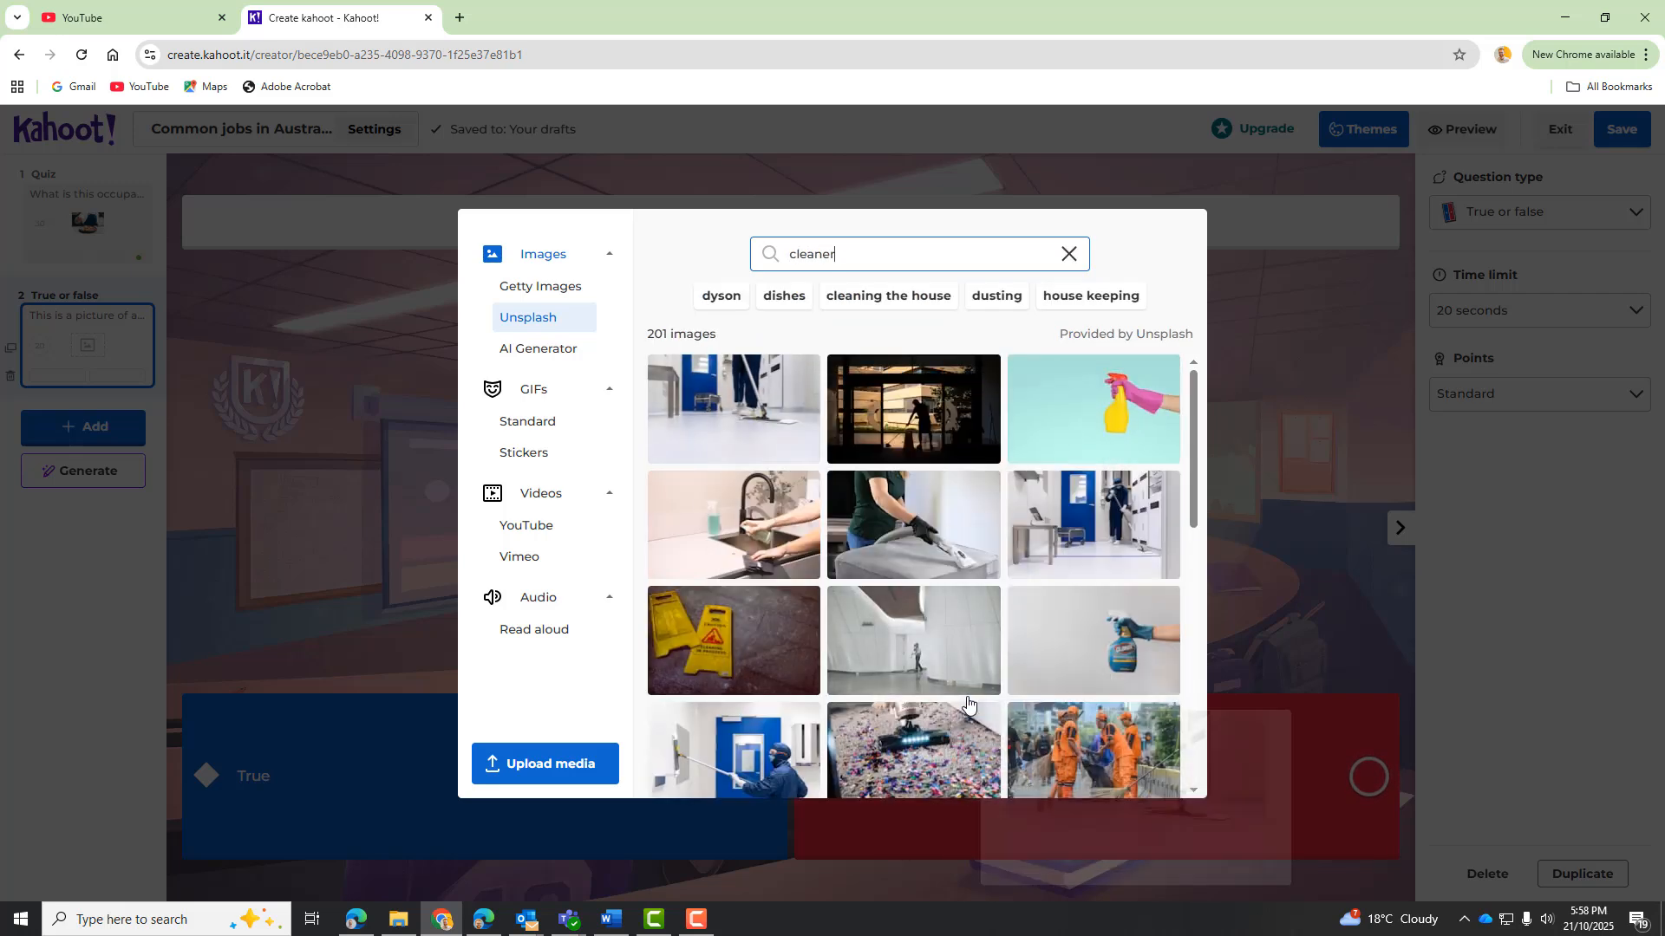
click(1078, 503)
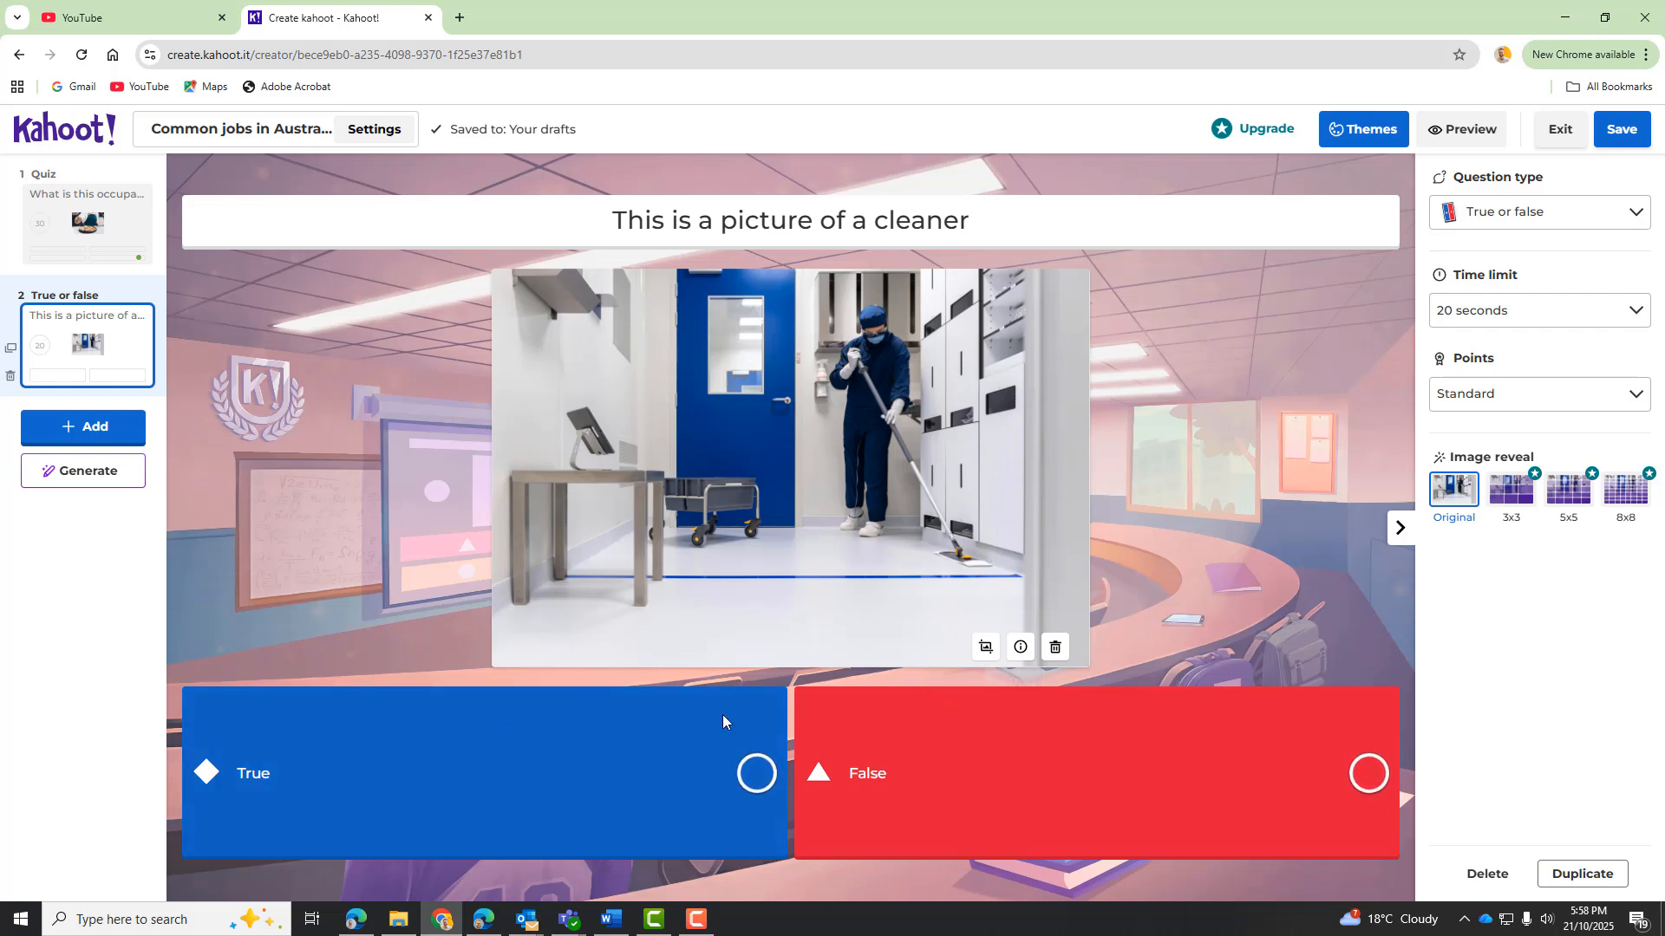
click(769, 778)
- Set the true or false question's time limit to 30 seconds and view the available points options
click(1580, 311)
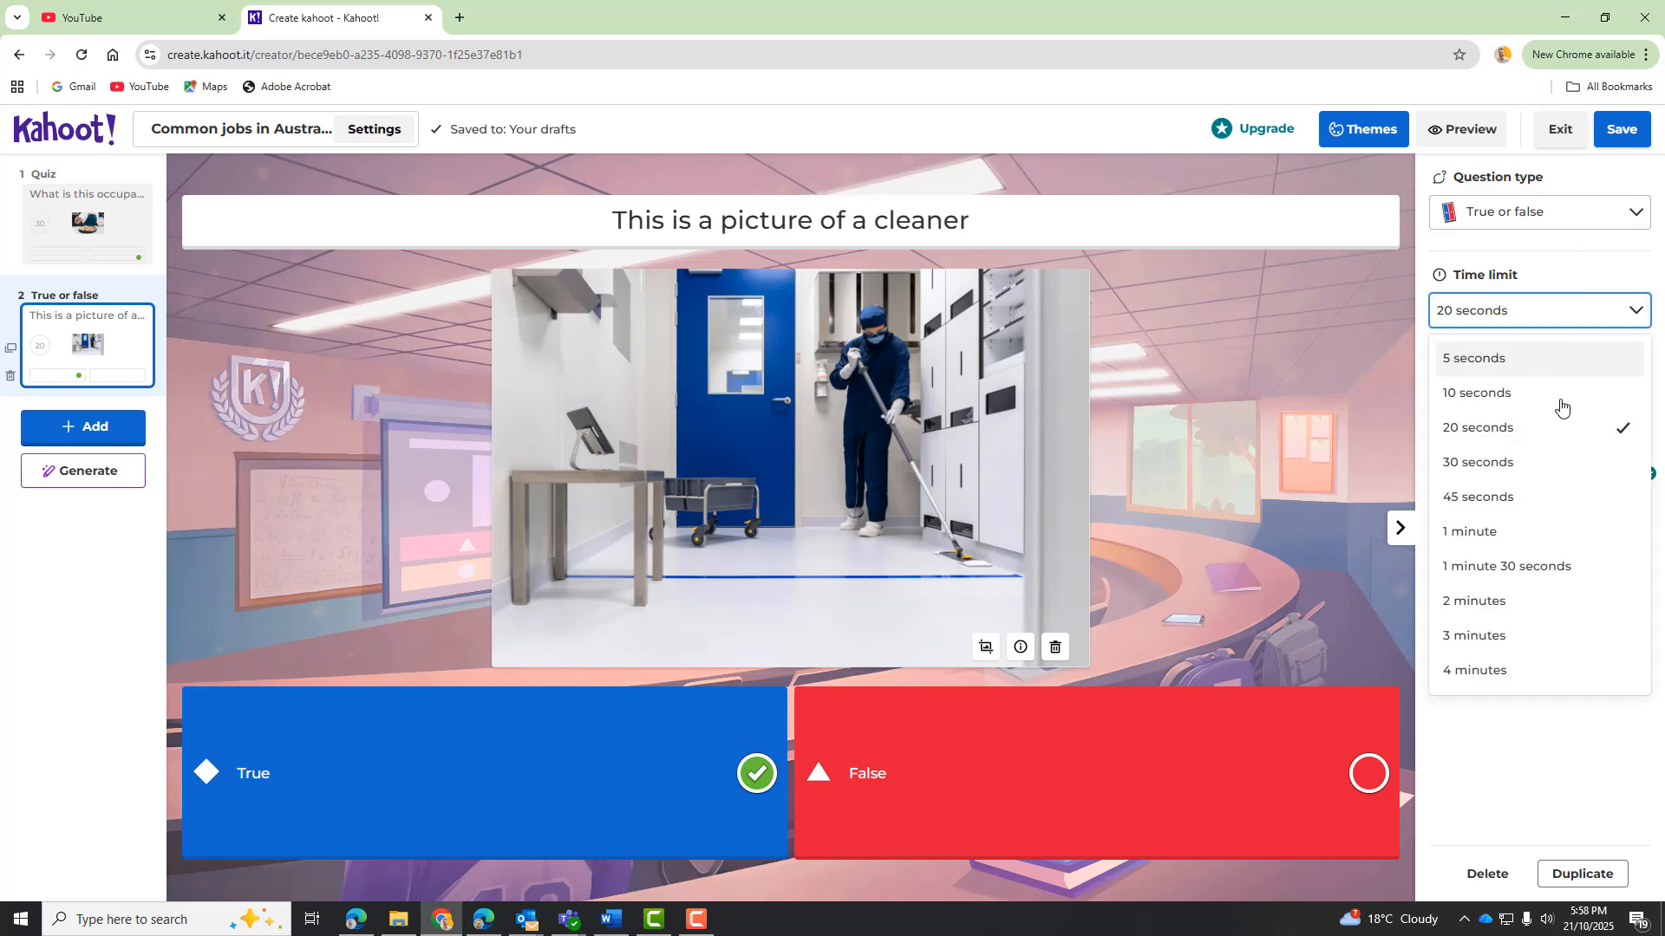
click(1553, 461)
click(1551, 413)
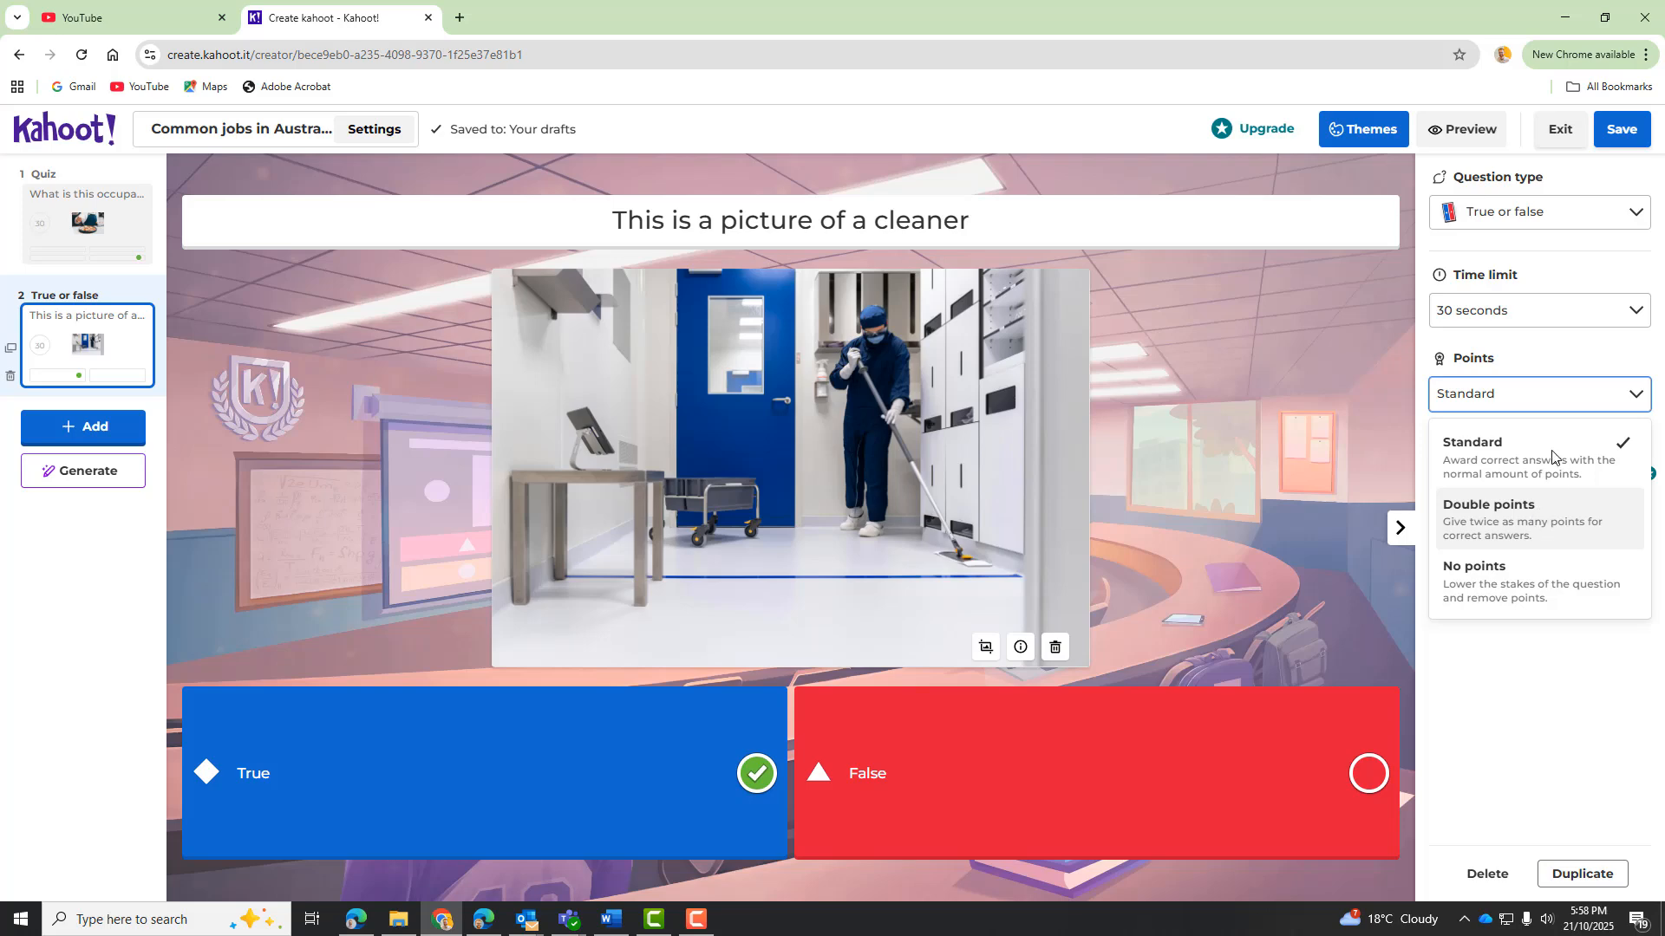
- Save the kahoot and launch a demo session of it in Classic mode
click(1630, 139)
click(1630, 138)
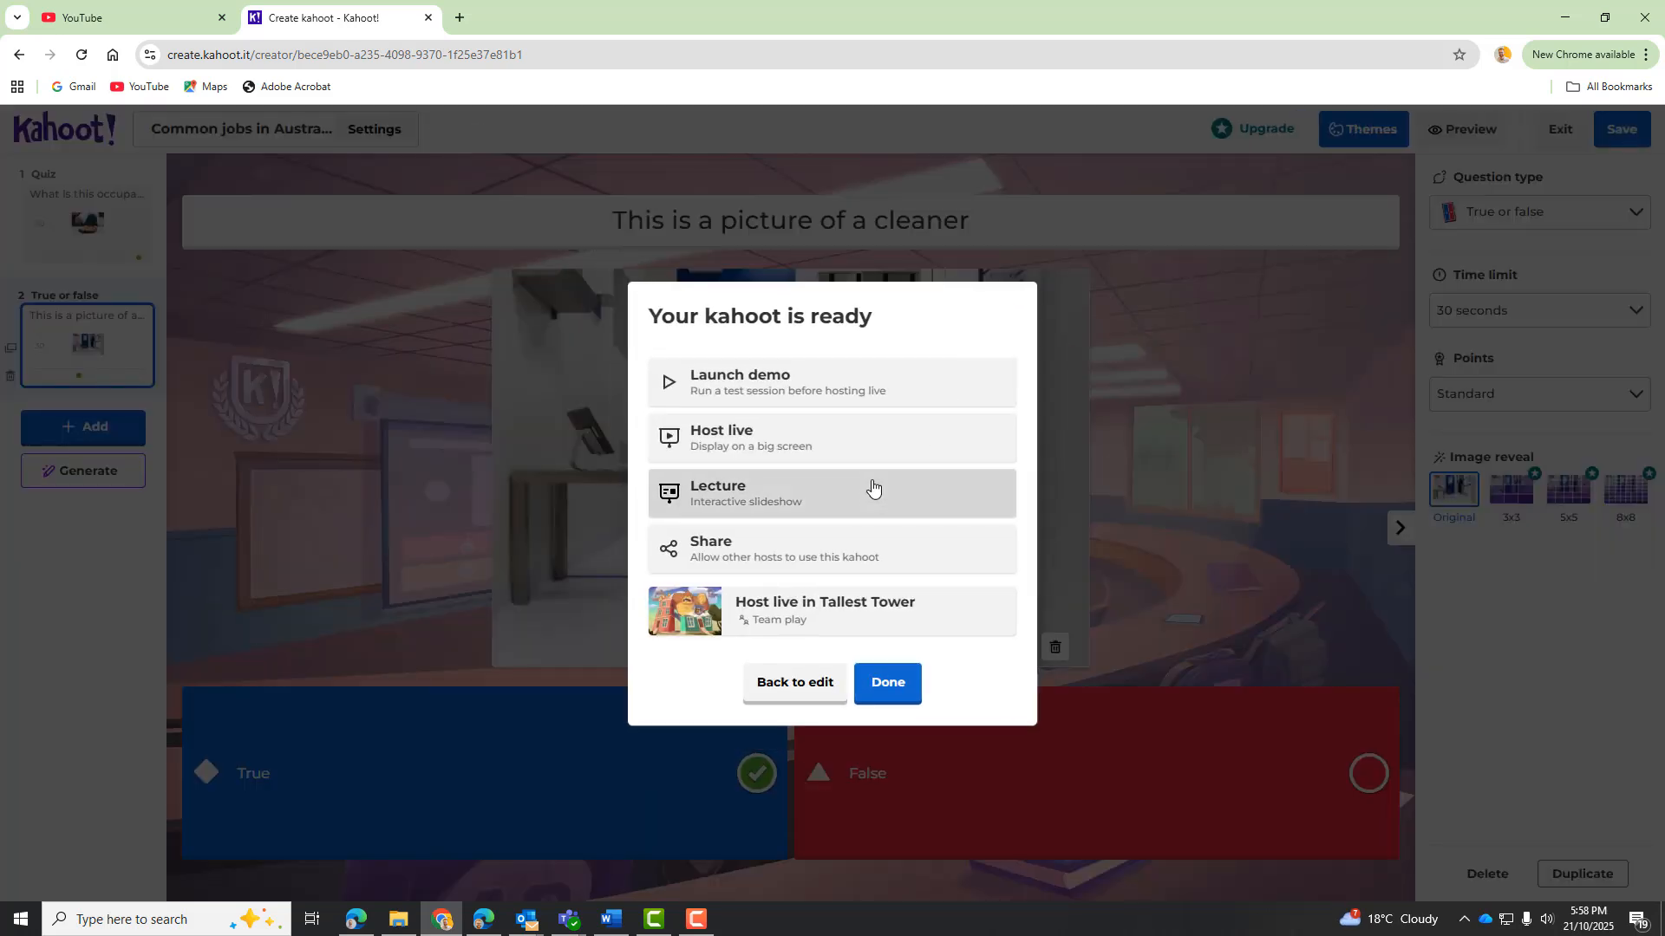
click(809, 398)
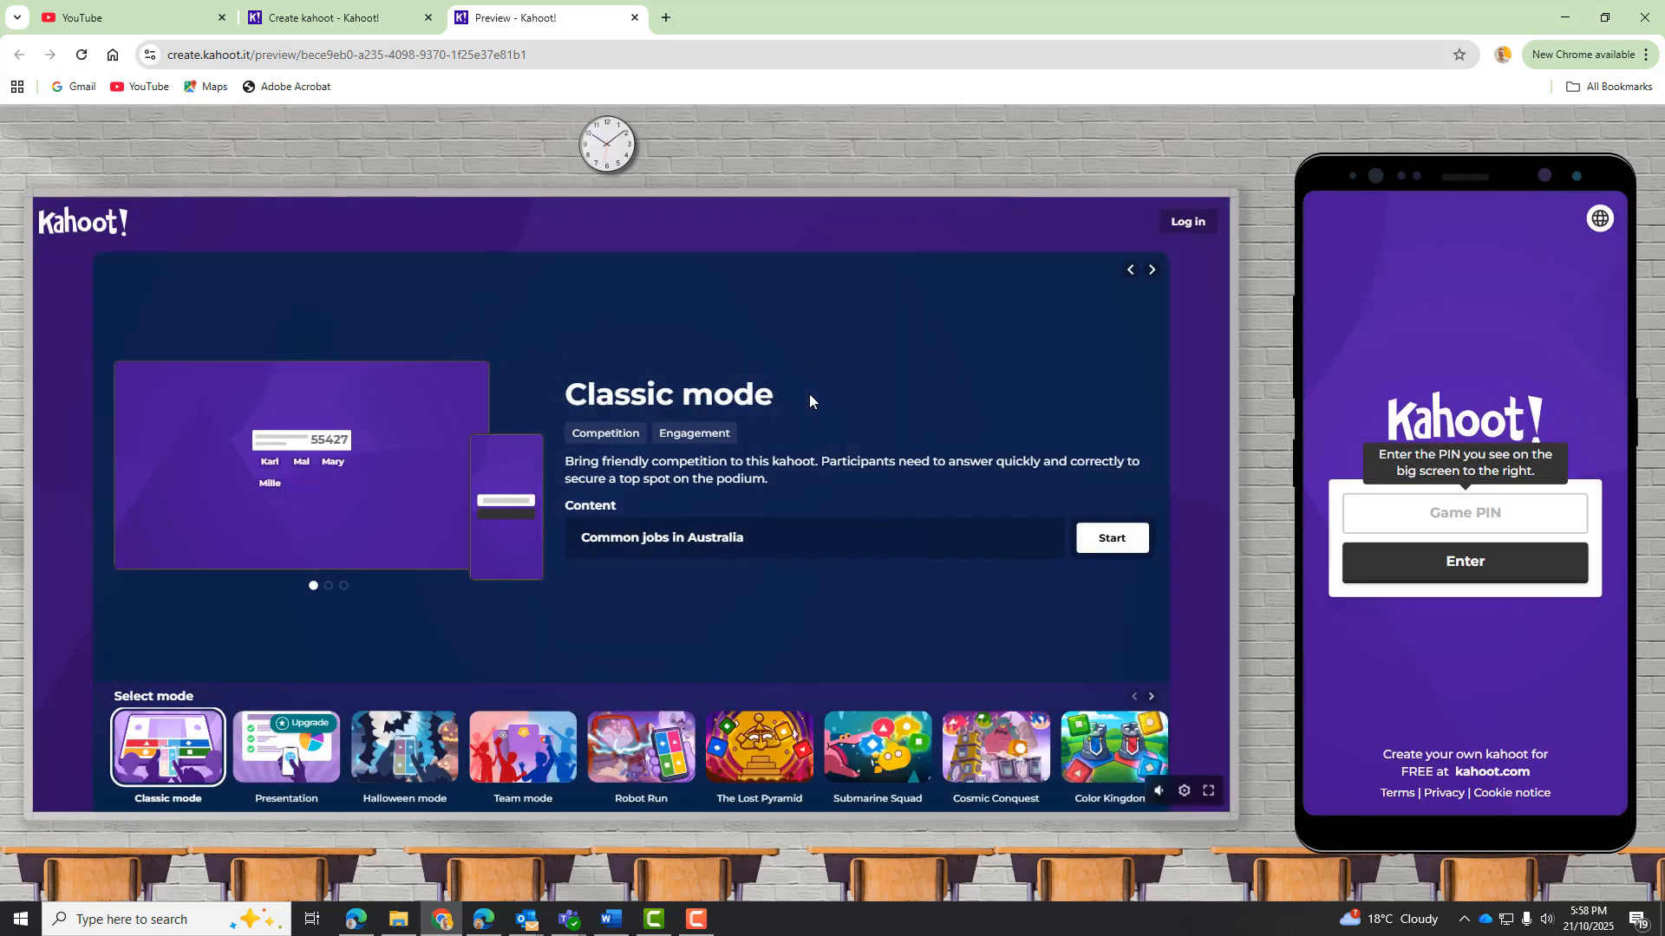
click(1112, 538)
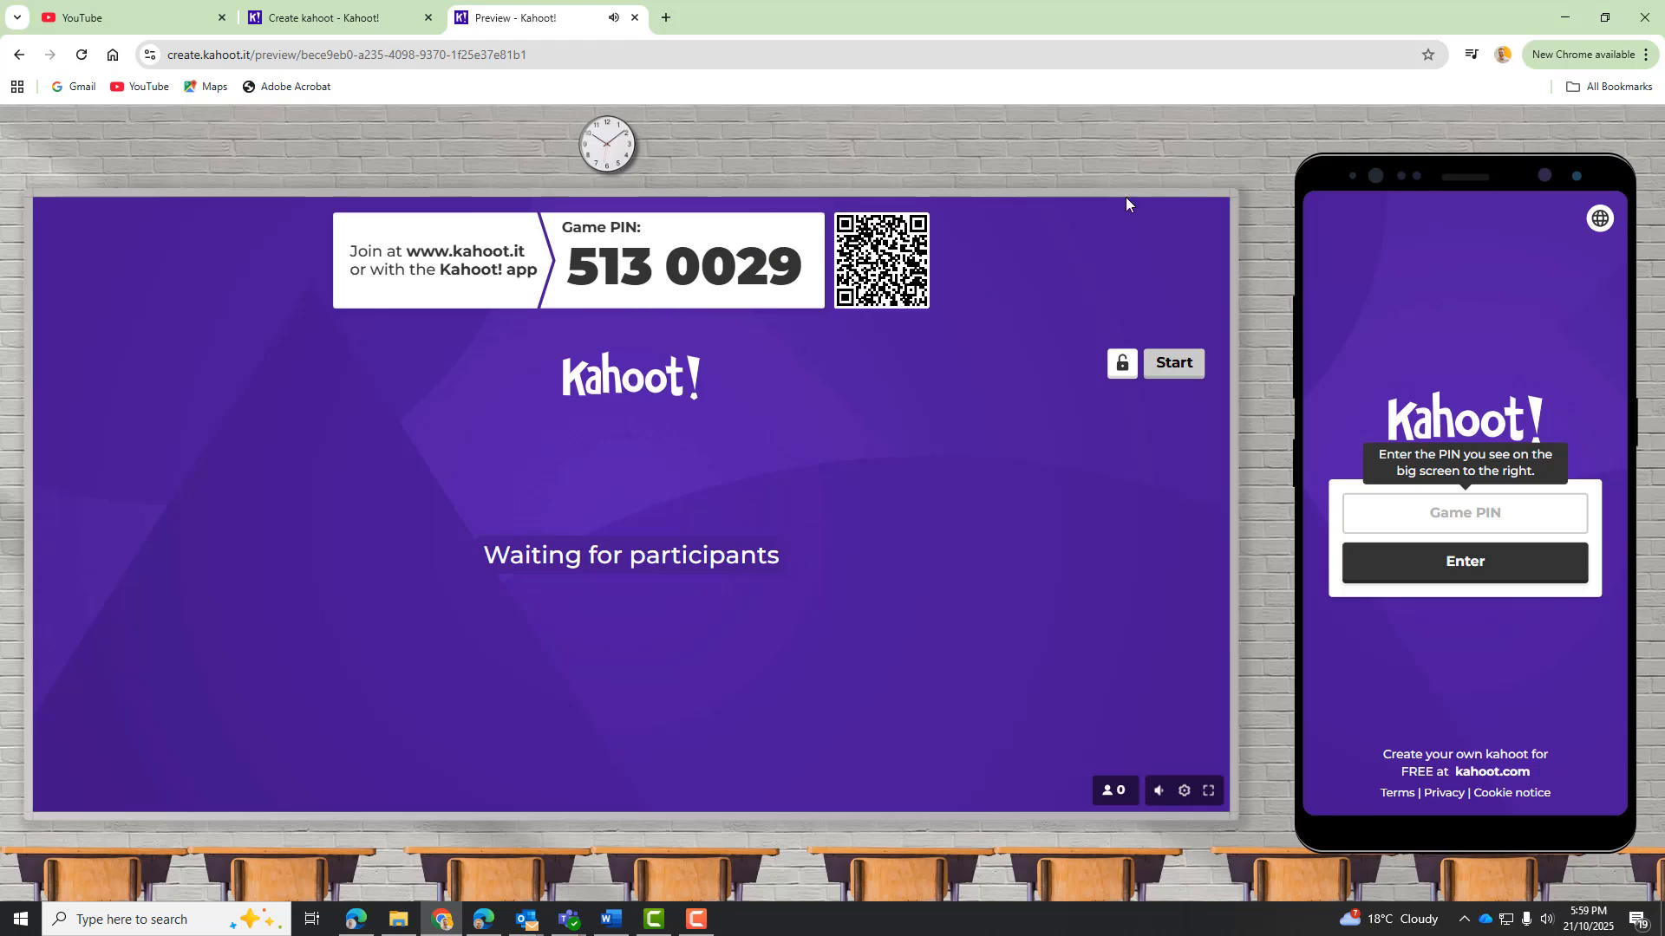
- Exit the demo game, close its preview, and finish editing the saved kahoot to return to the library
click(19, 55)
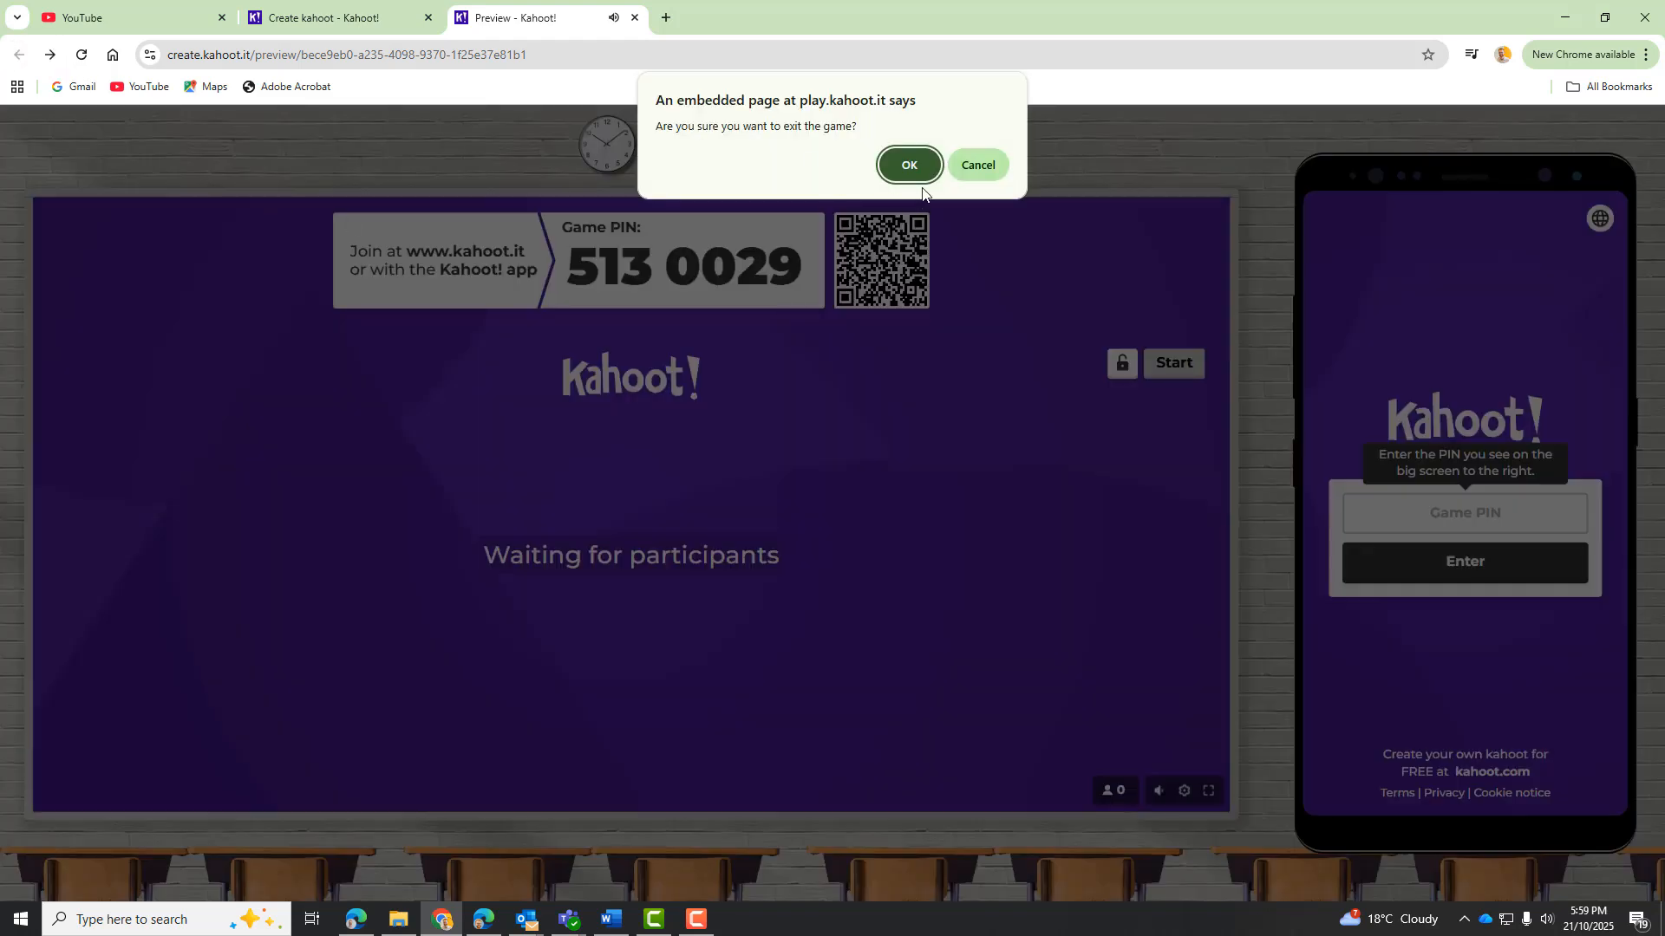
click(907, 164)
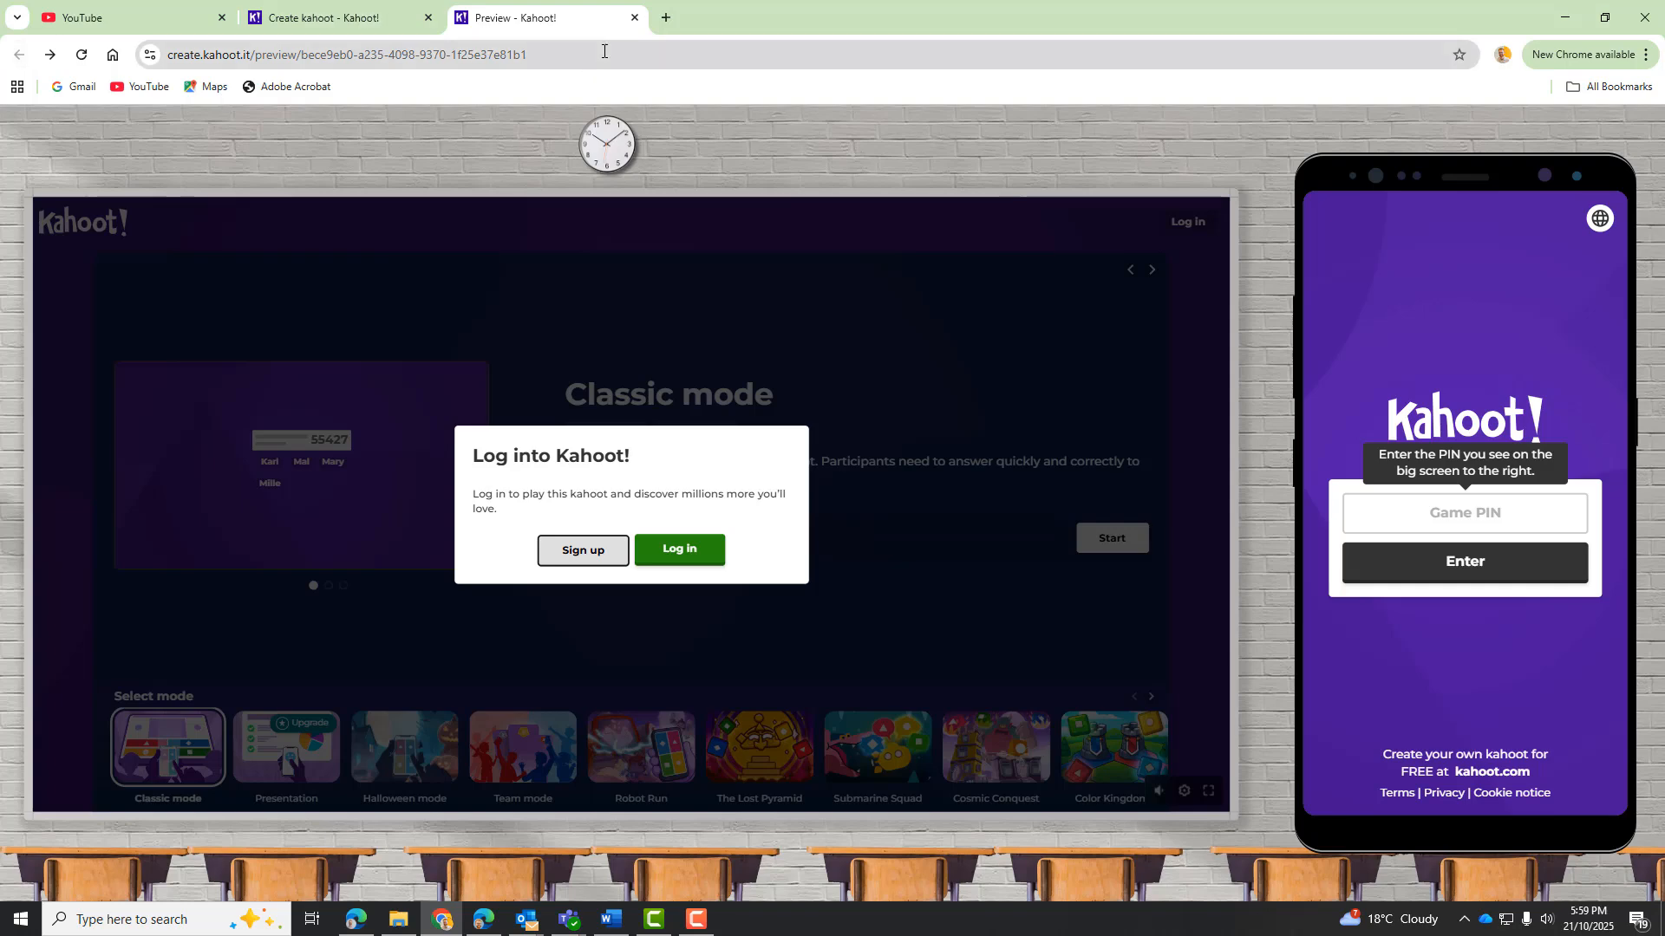
click(634, 18)
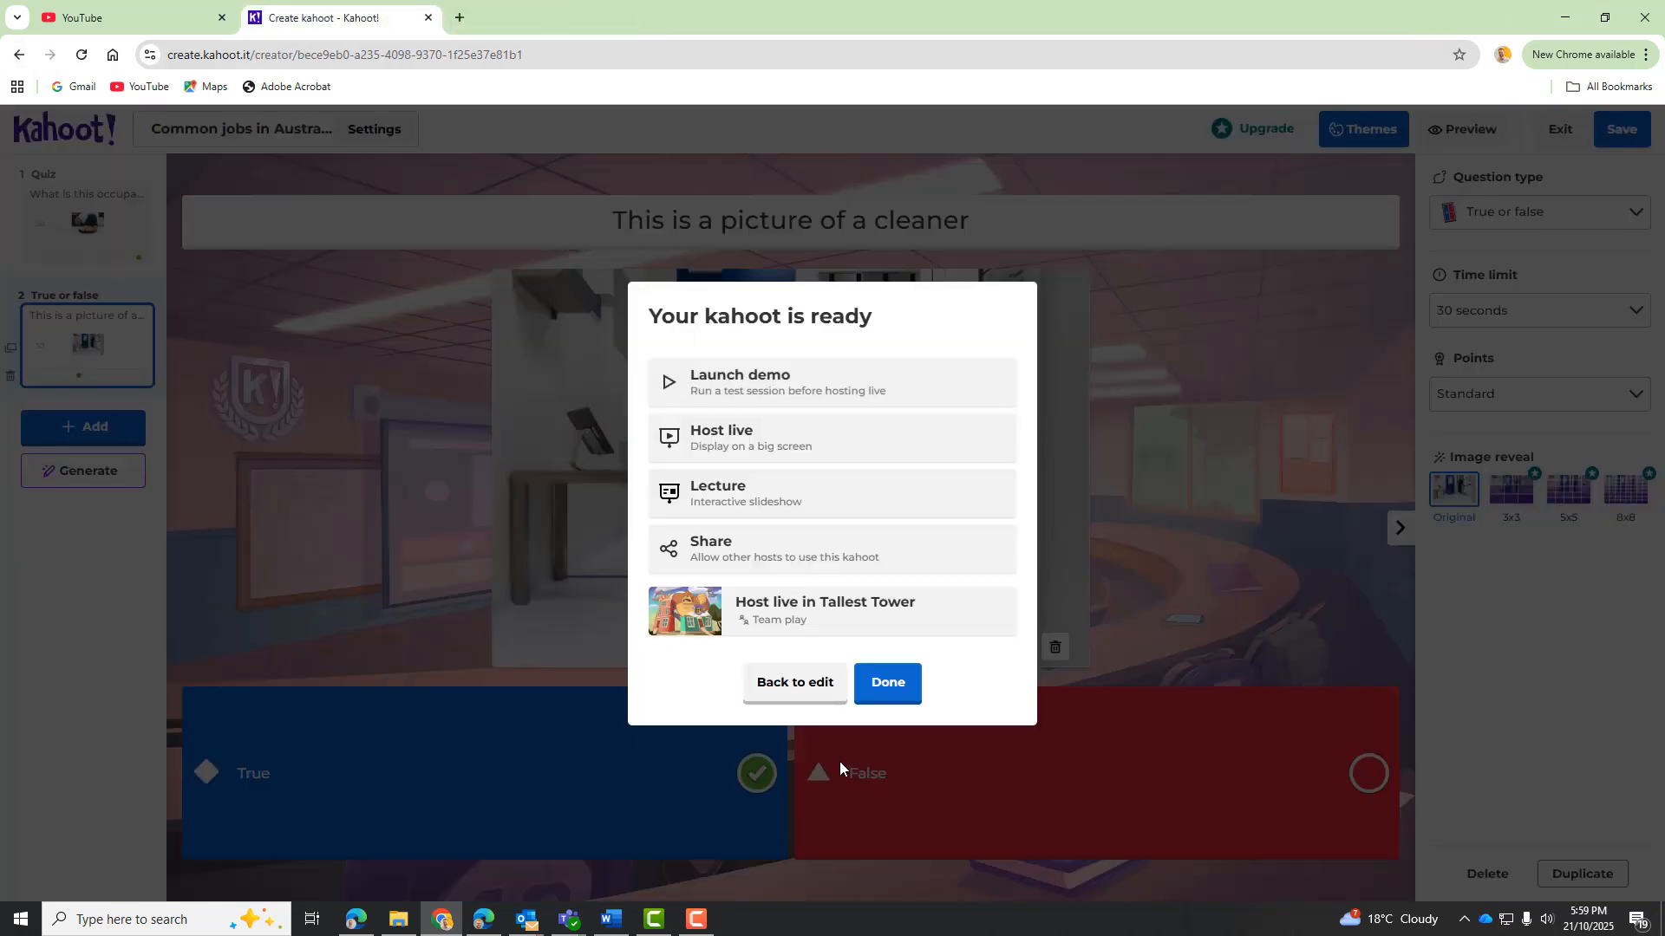
click(886, 683)
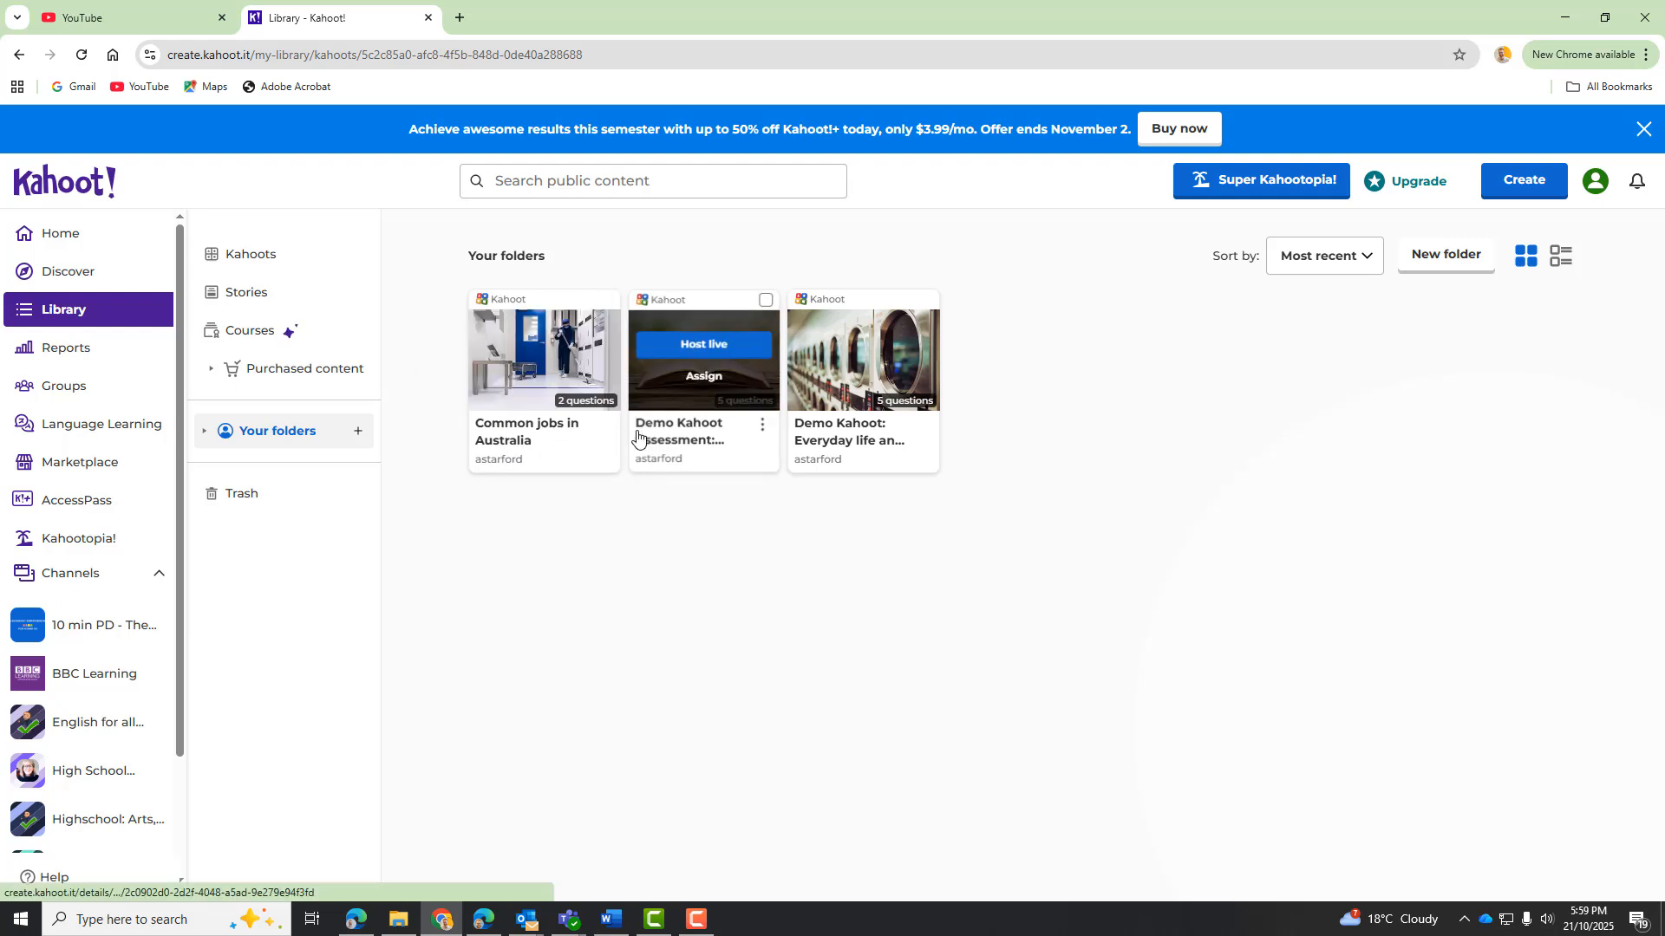
- Open "Demo Kahoot: Everyday life and language use" from the library and look through its details and questions
click(840, 428)
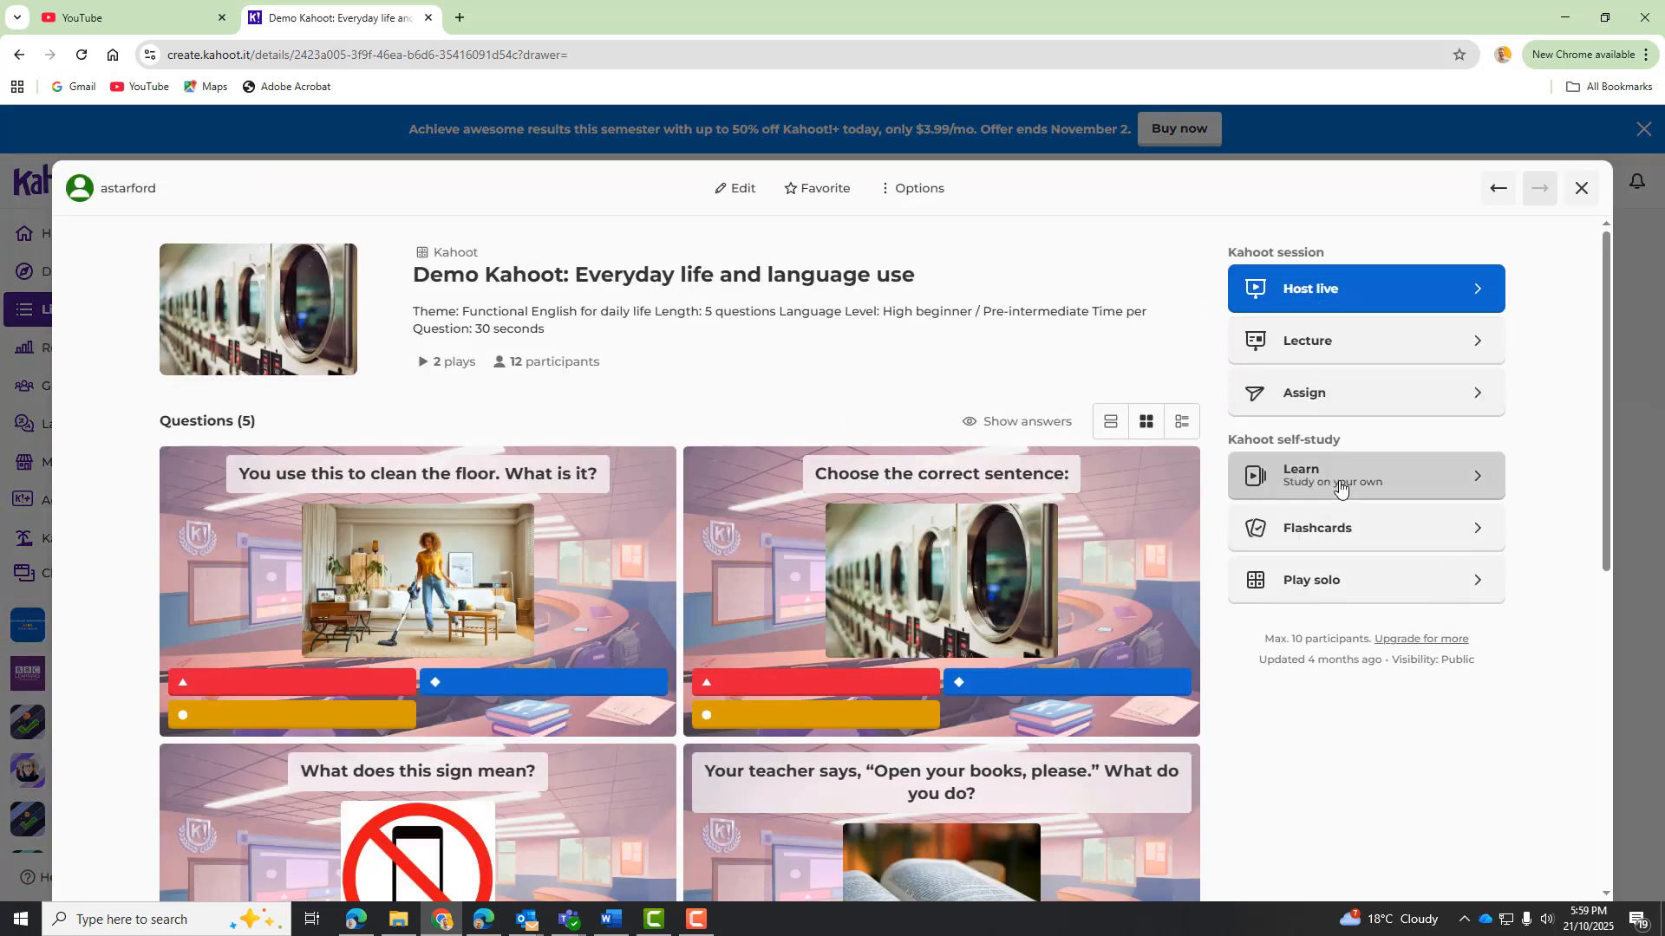
scroll(1340, 488, down, 6)
scroll(1340, 488, up, 6)
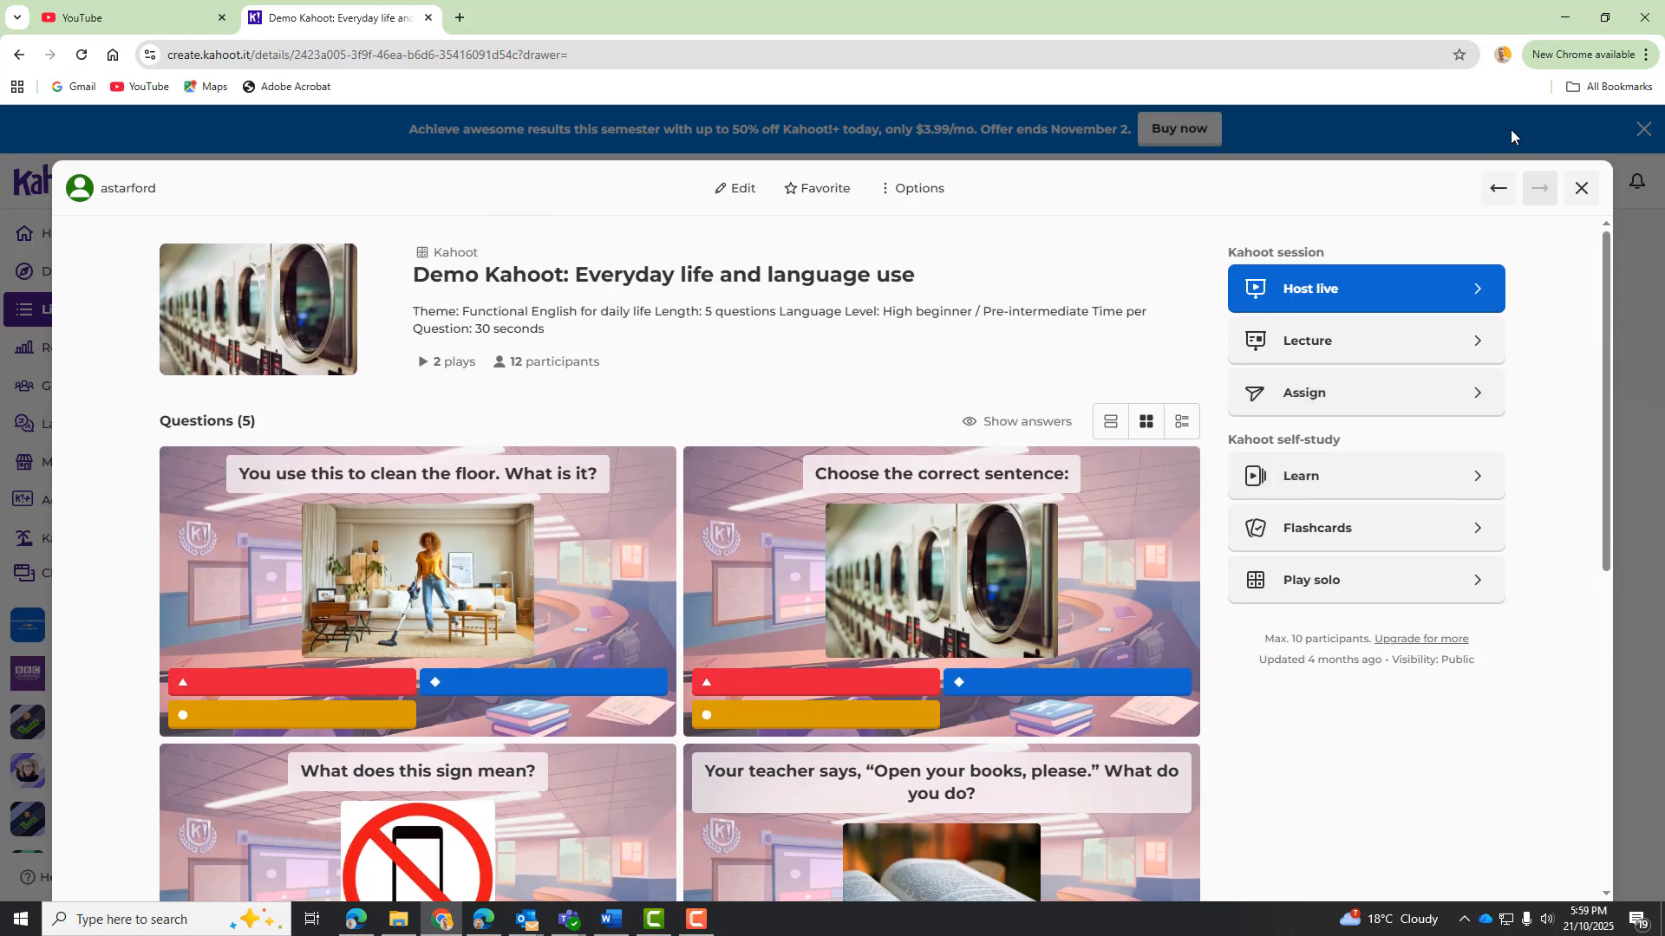
- Open this kahoot's report for the session ended Jun 17, 2025, 10:29 AM, and view its question results
click(899, 191)
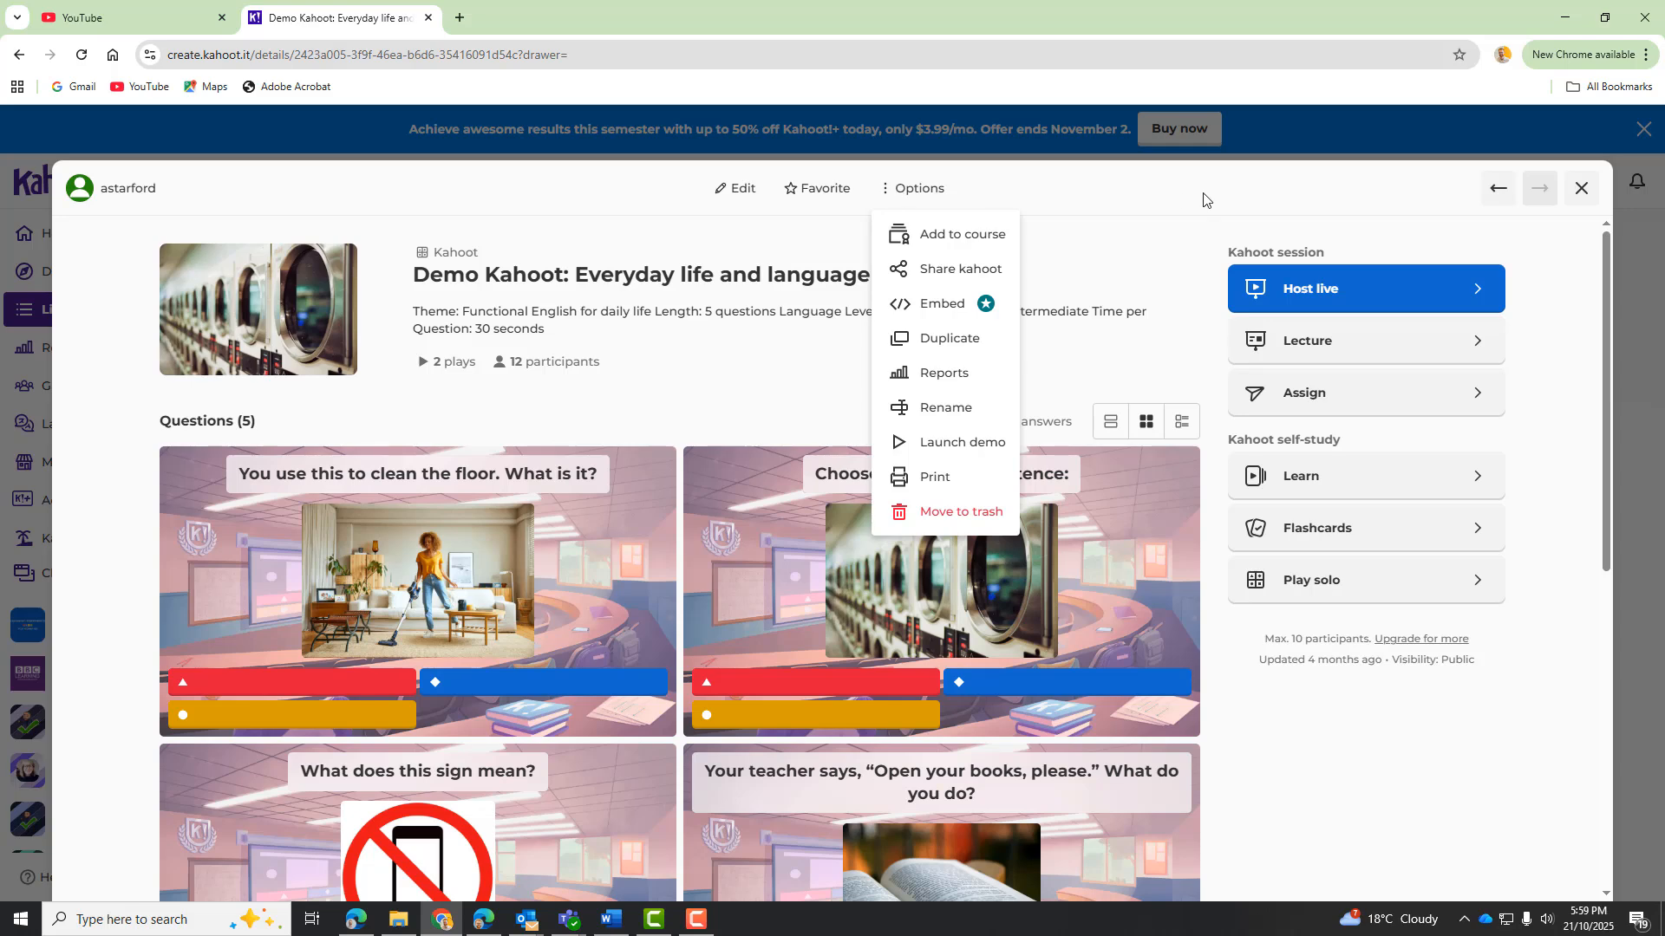
click(941, 381)
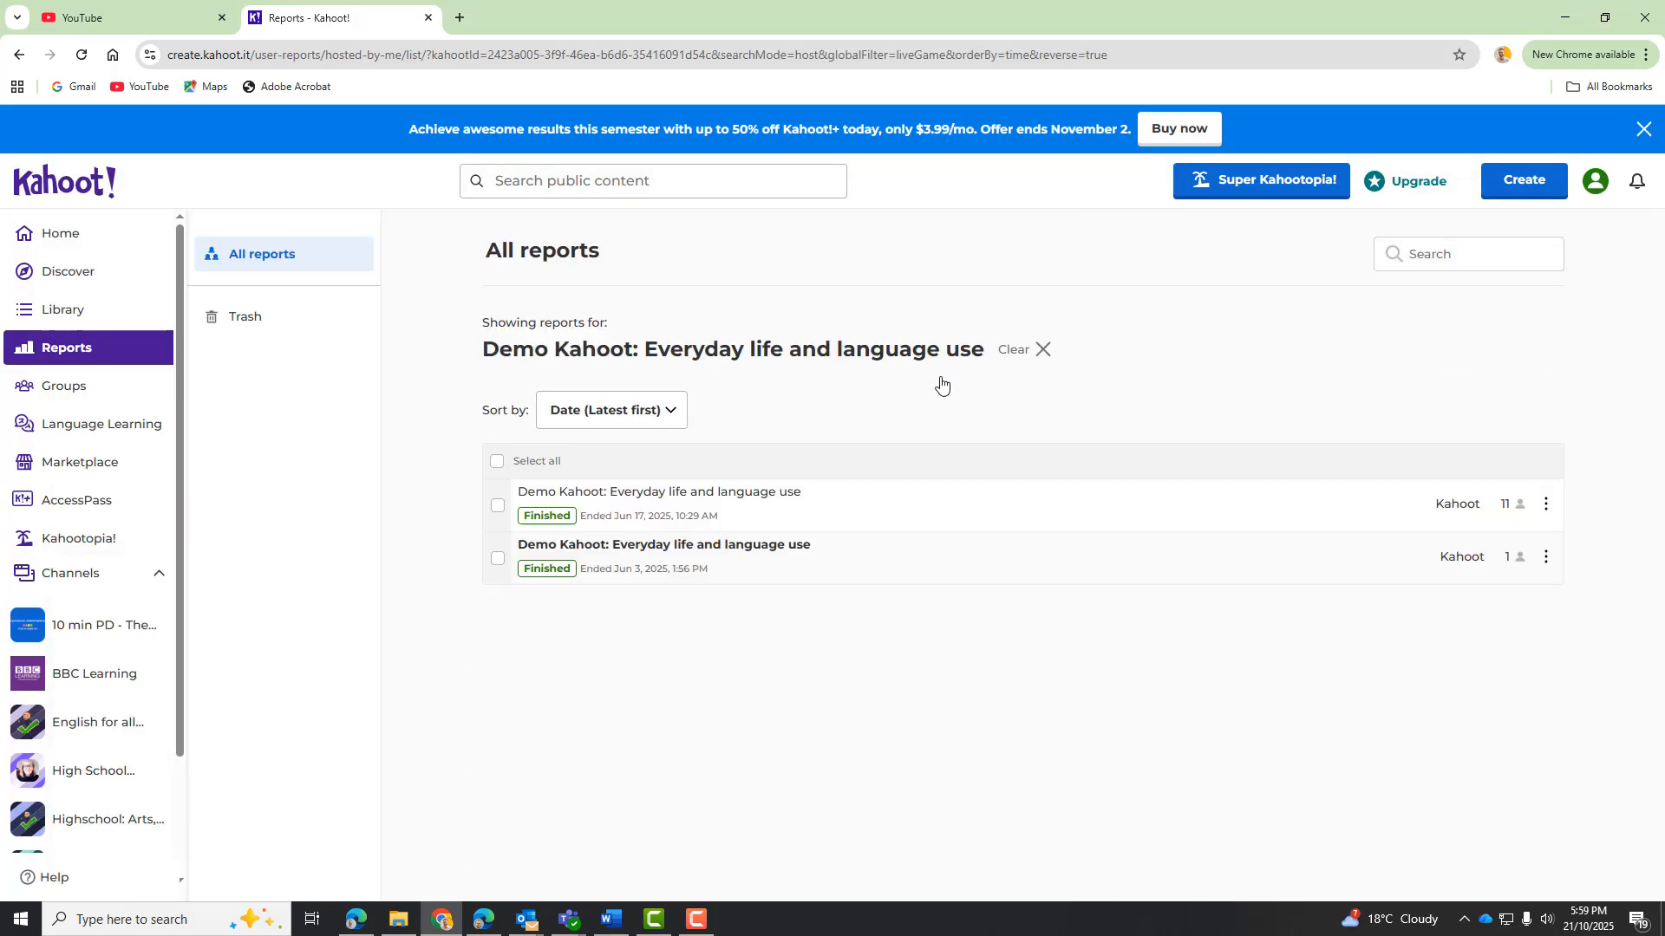
click(748, 501)
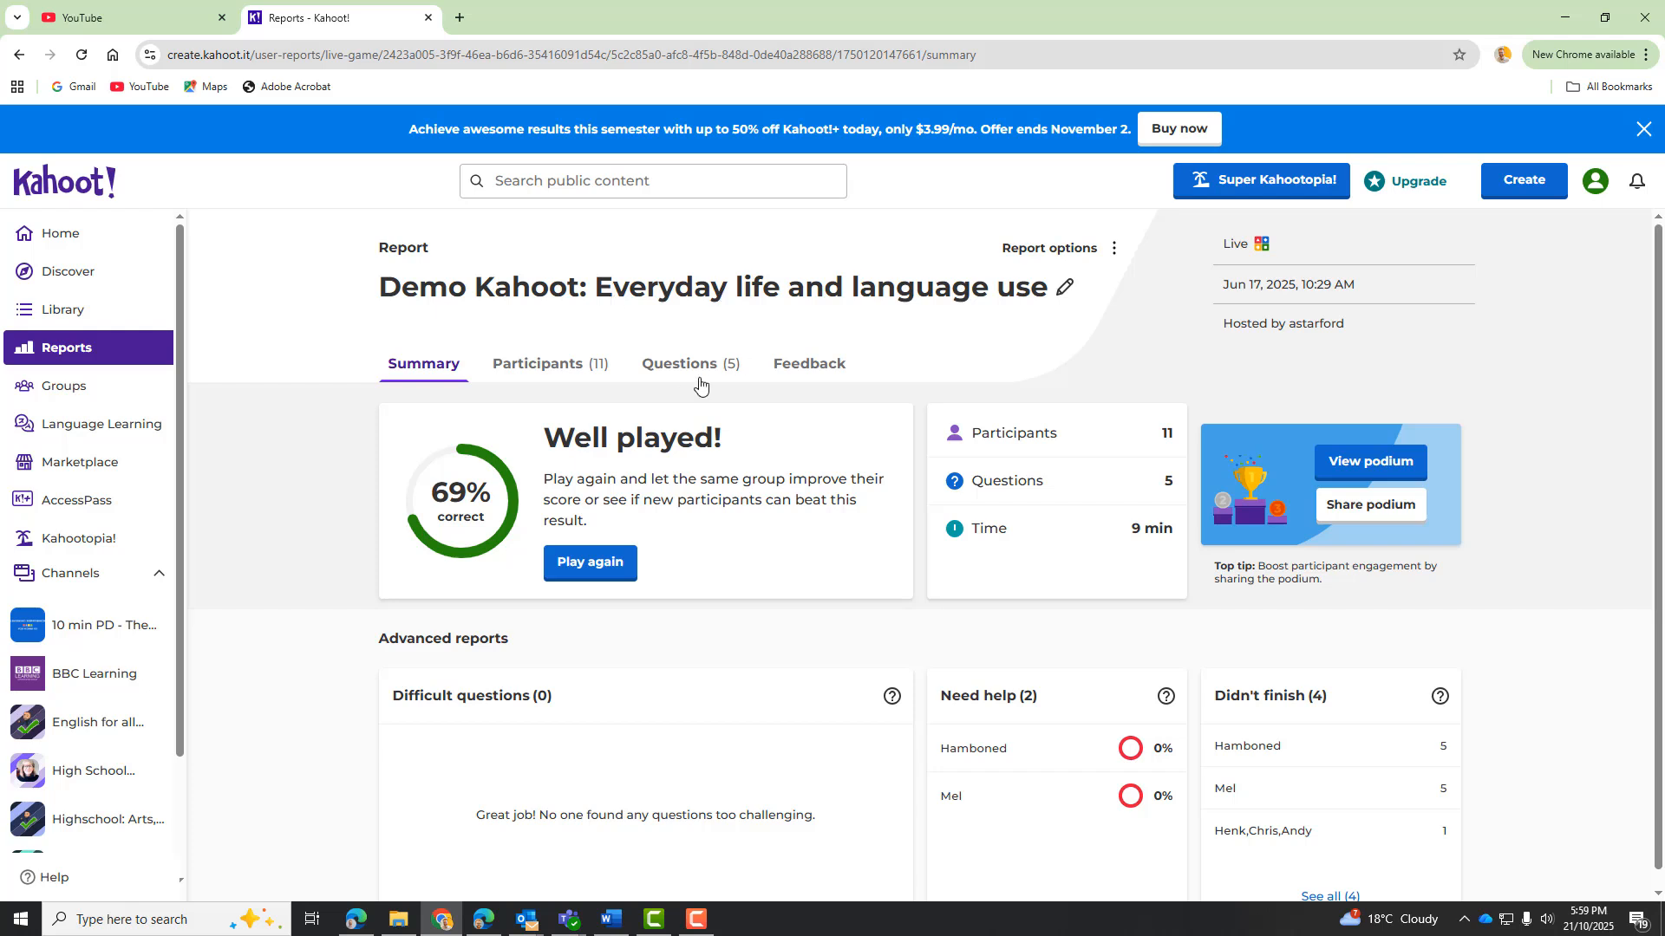
scroll(698, 373, down, 1)
click(690, 350)
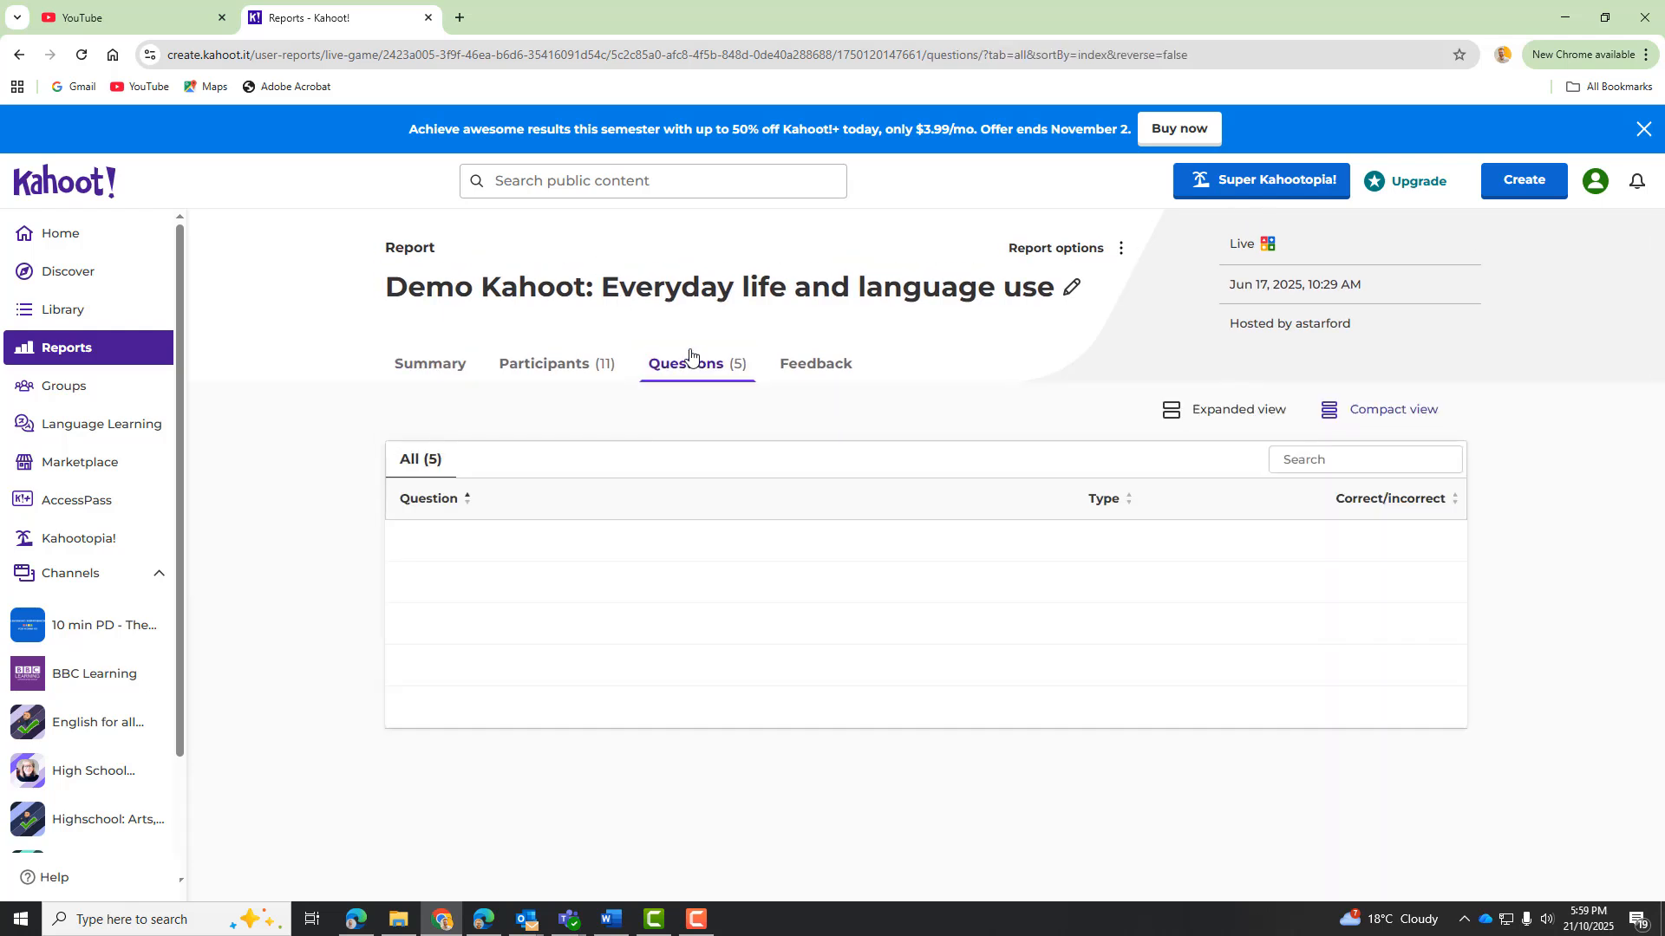